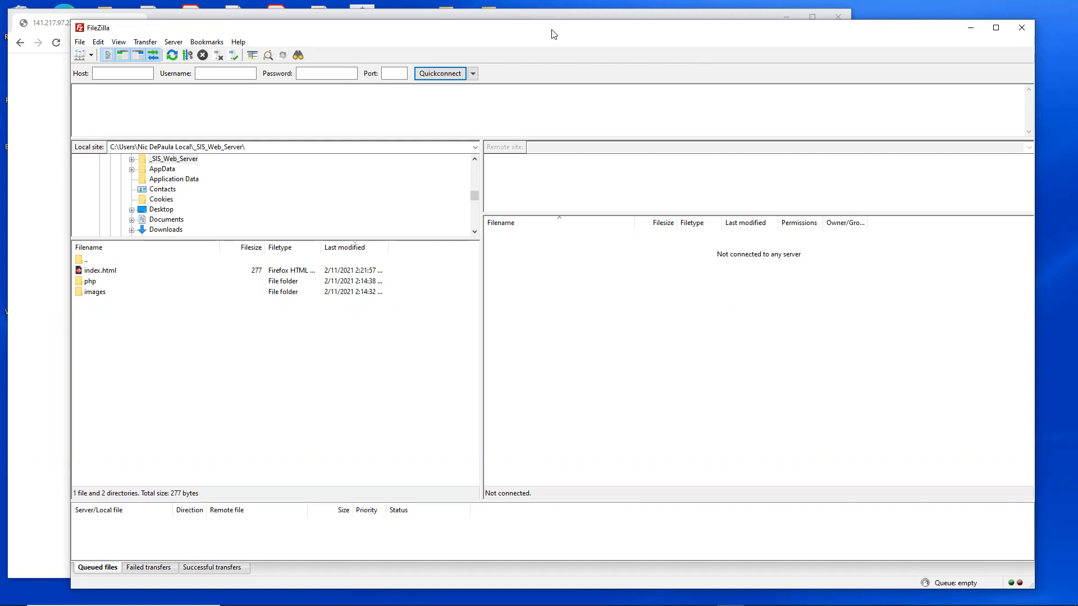
# Step: Widen the local site pane and make its directory tree taller
pyautogui.moveTo(551, 33); pyautogui.dragTo(542, 35)
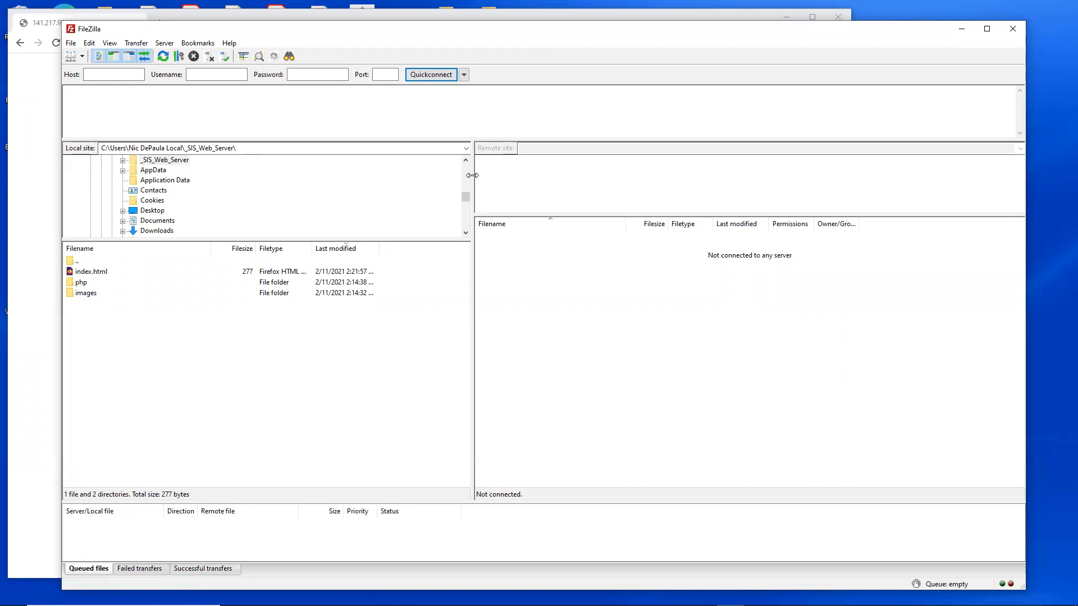
pyautogui.moveTo(473, 176); pyautogui.dragTo(542, 175)
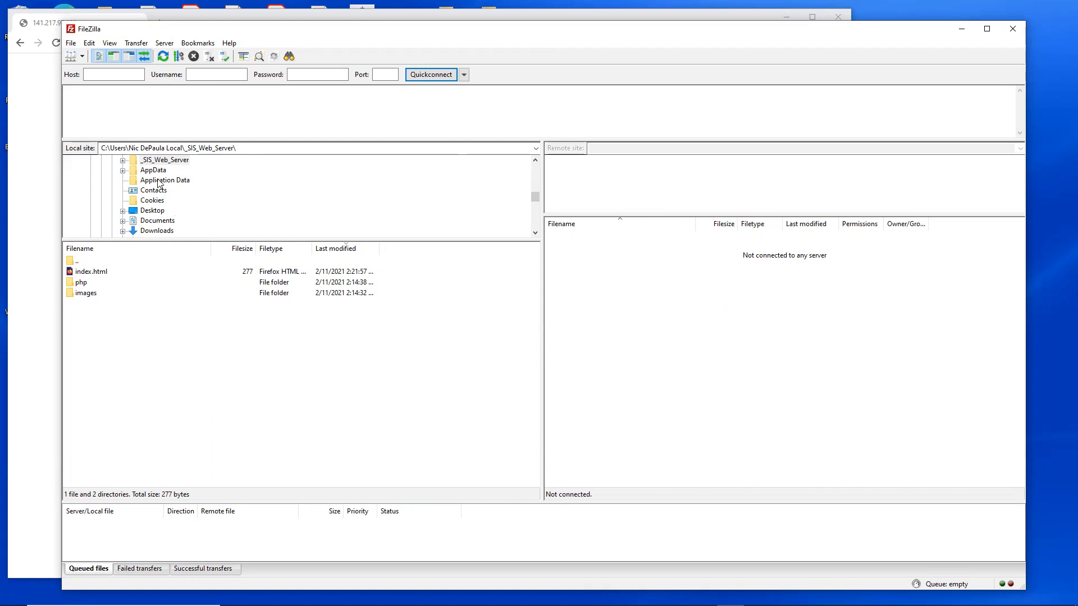
pyautogui.moveTo(188, 241); pyautogui.dragTo(187, 274)
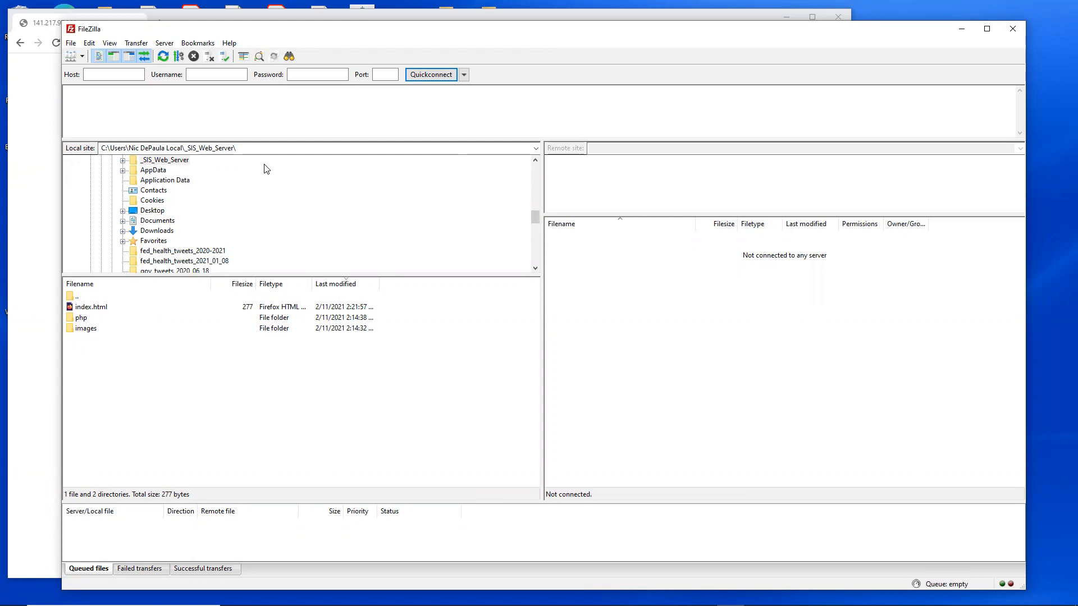
# Step: Remove the _SIS_Web_Server folder from the local site path to go up to the user's home folder
pyautogui.click(272, 146)
pyautogui.click(271, 146)
pyautogui.moveTo(185, 148); pyautogui.dragTo(189, 149)
pyautogui.click(241, 153)
pyautogui.moveTo(245, 149); pyautogui.dragTo(185, 148)
pyautogui.press('BackSpace')
pyautogui.press('Return')
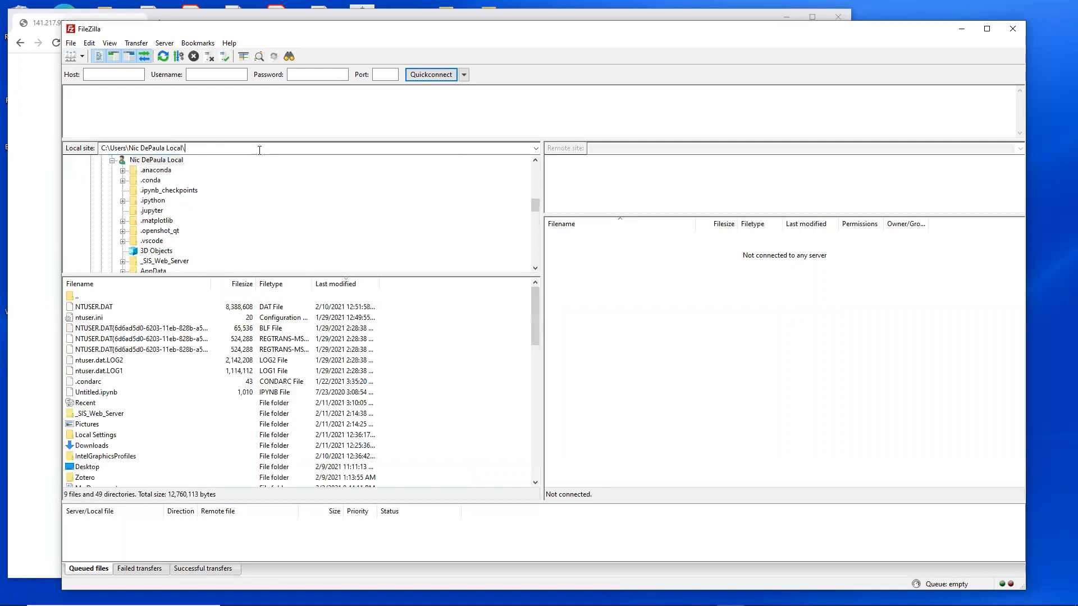
# Step: Return the local site to the _SIS_Web_Server folder and select it in the directory tree
pyautogui.press('BackSpace')
pyautogui.press('BackSpace')
pyautogui.press('BackSpace')
pyautogui.press('BackSpace')
pyautogui.write('ca')
pyautogui.click(207, 148)
pyautogui.write('_SIS_Web_Server\\')
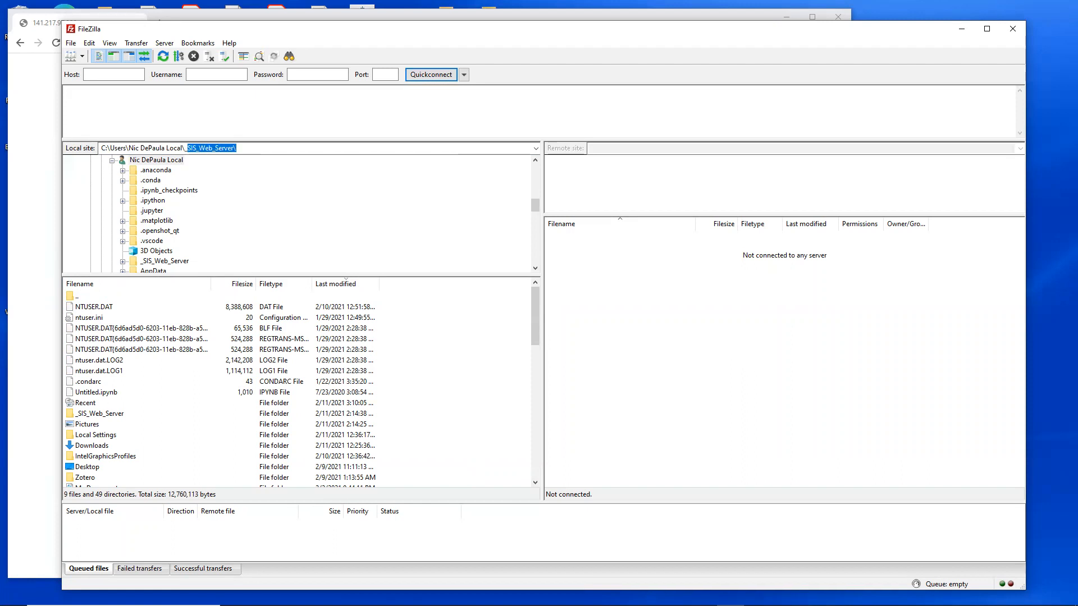
pyautogui.press('Return')
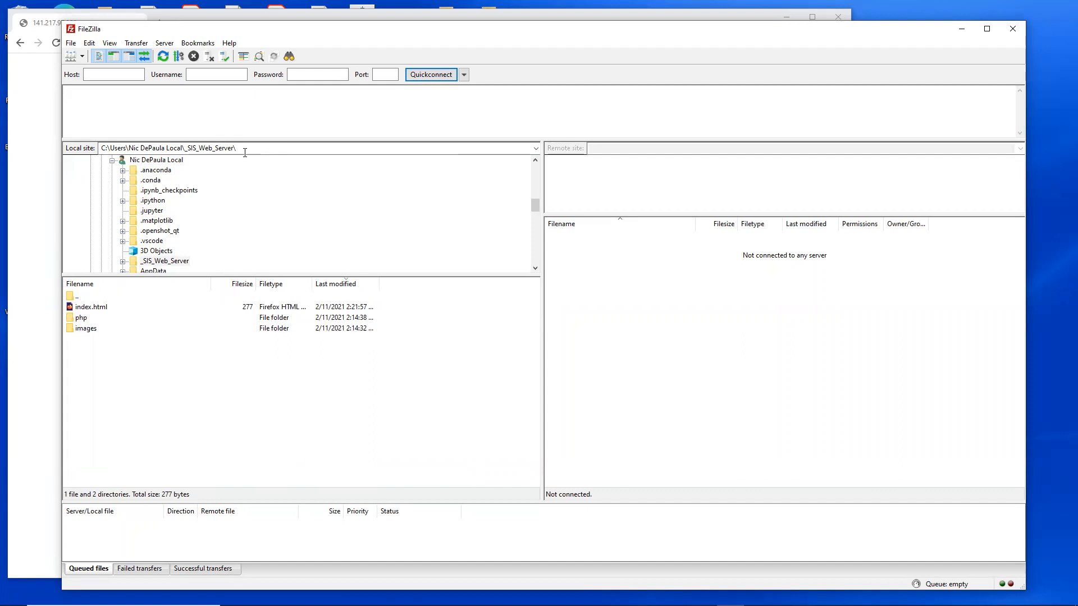
pyautogui.scroll(-1, 169, 193)
pyautogui.click(169, 232)
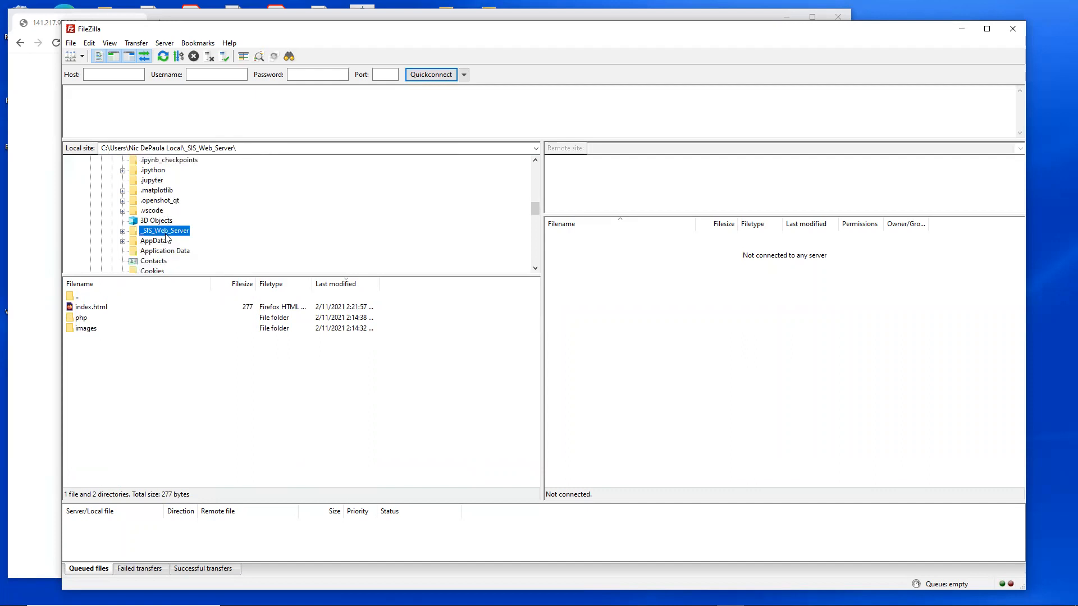
pyautogui.scroll(1, 169, 232)
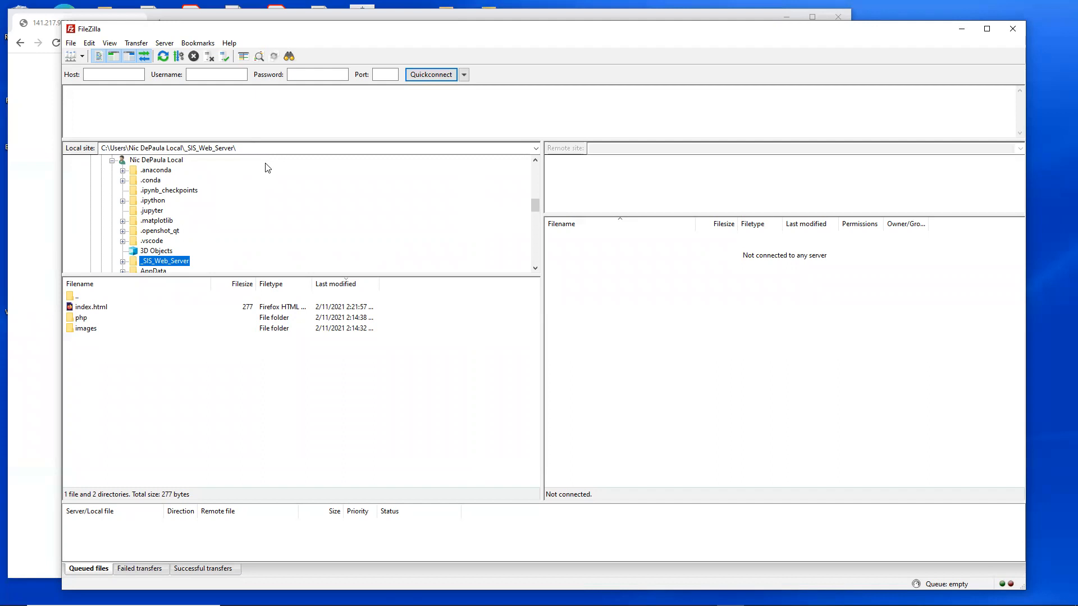
# Step: Enlarge the message log, and enter 141.217.97.220 as the host with the account username
pyautogui.moveTo(251, 140); pyautogui.dragTo(241, 193)
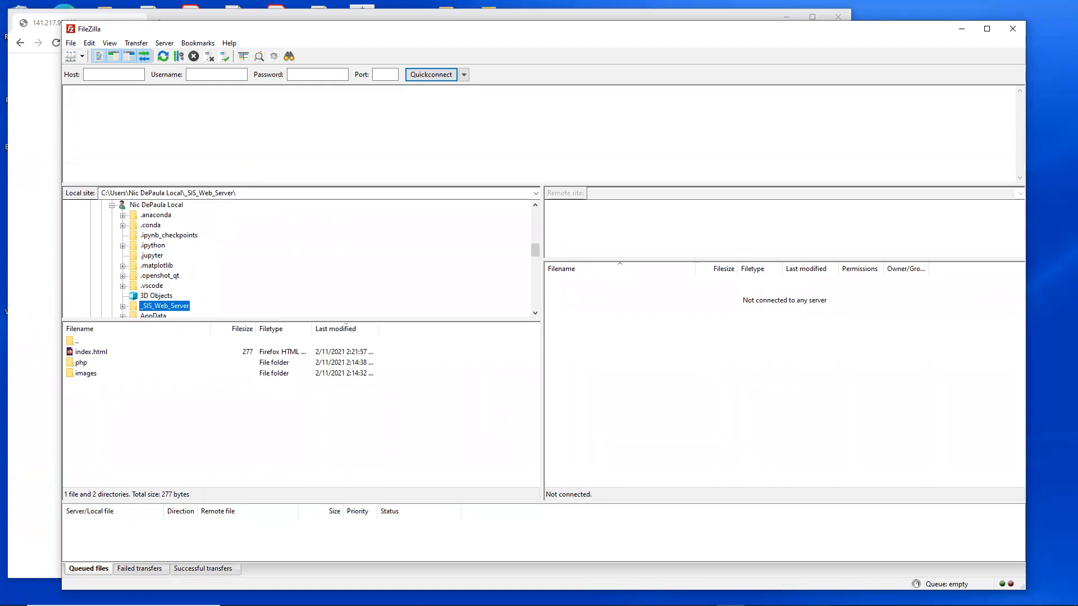
pyautogui.click(400, 605)
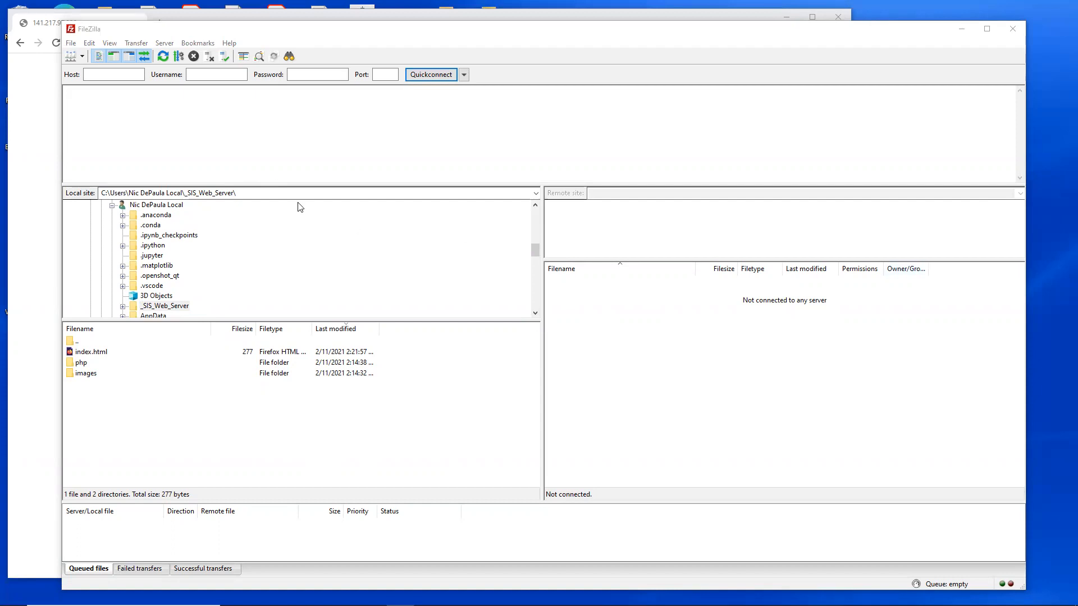
pyautogui.click(118, 73)
pyautogui.write('141.217.97.220')
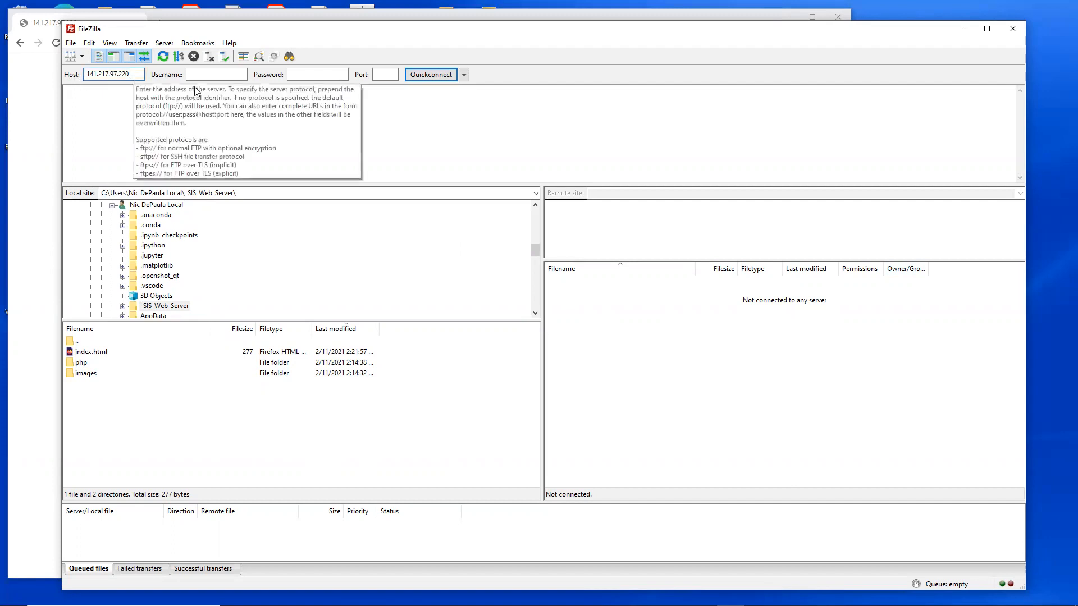
pyautogui.click(221, 77)
pyautogui.write('ha8261')
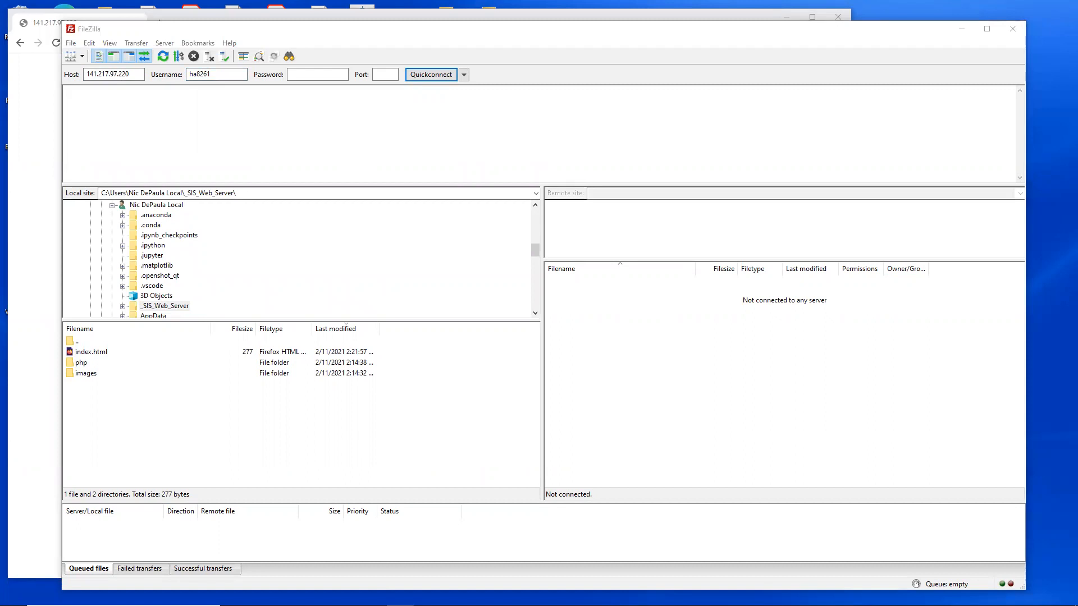
# Step: Enter the account password, set the port to 22, and connect to the server
pyautogui.click(319, 77)
pyautogui.hotkey('ctrl', 'v')
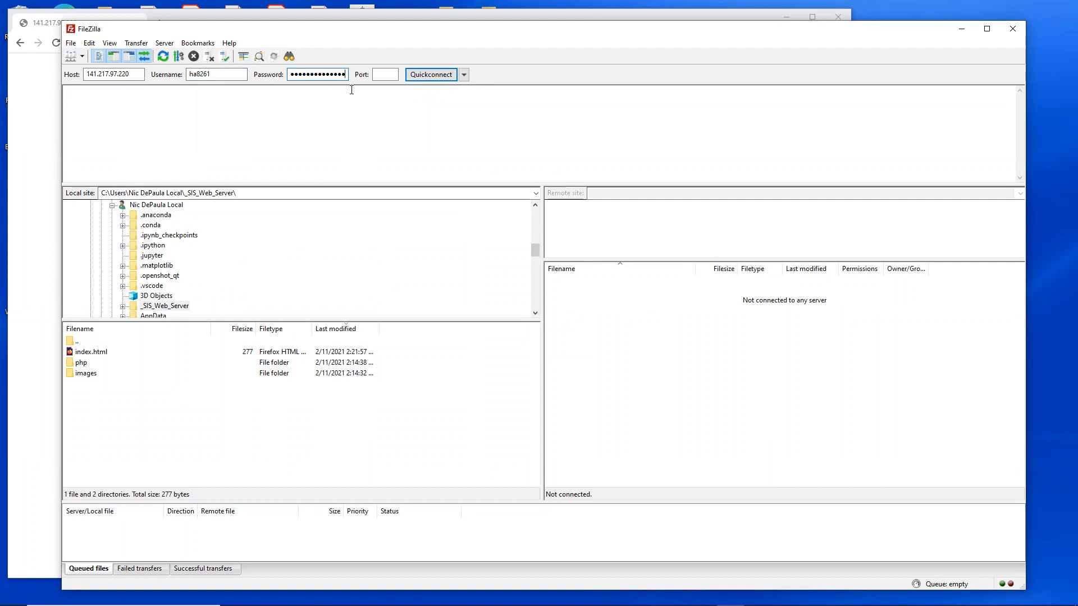
pyautogui.click(384, 75)
pyautogui.write('22')
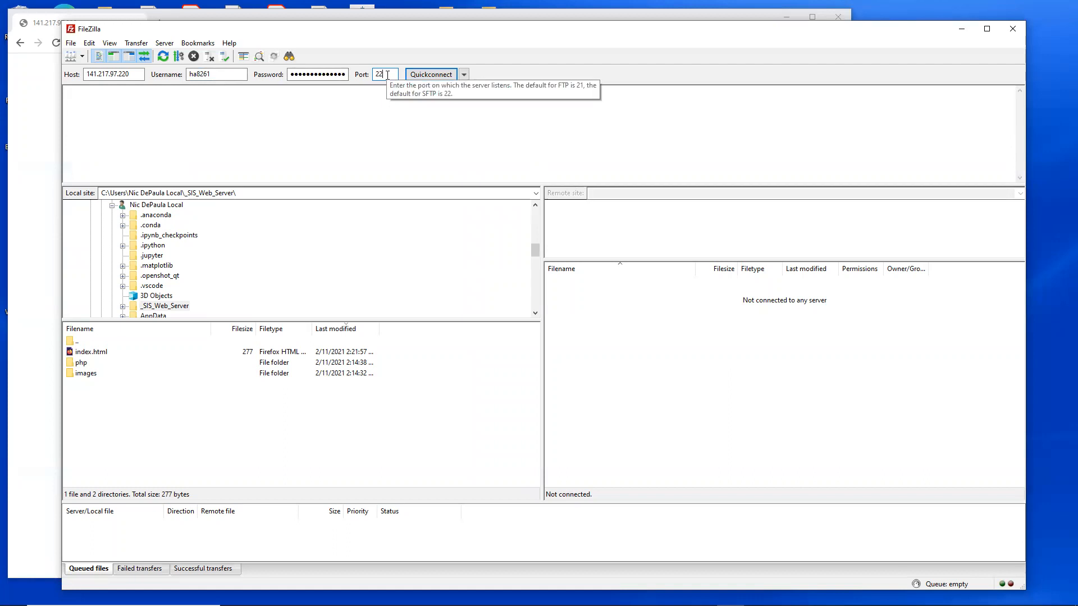
pyautogui.click(439, 75)
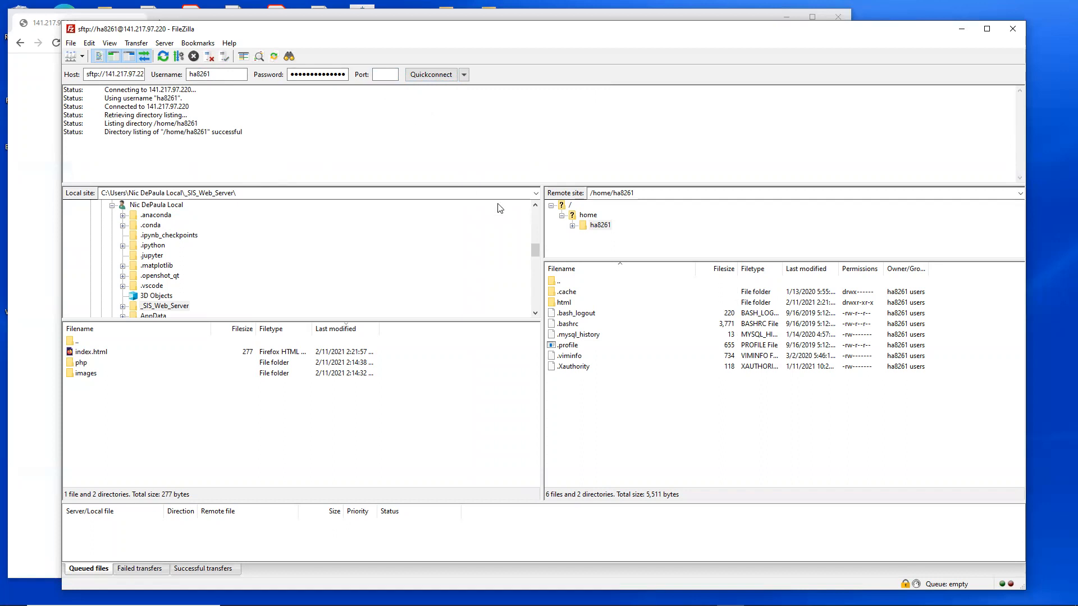
# Step: Enlarge the remote site panes and open the html folder on the server
pyautogui.moveTo(546, 218); pyautogui.dragTo(457, 219)
pyautogui.moveTo(508, 186); pyautogui.dragTo(508, 170)
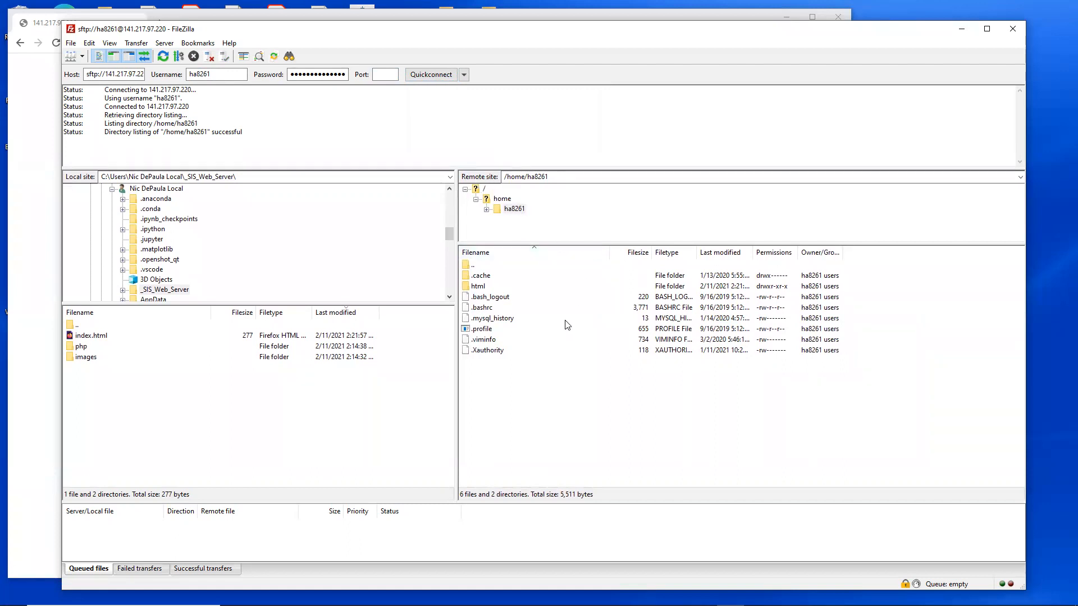
pyautogui.click(477, 287)
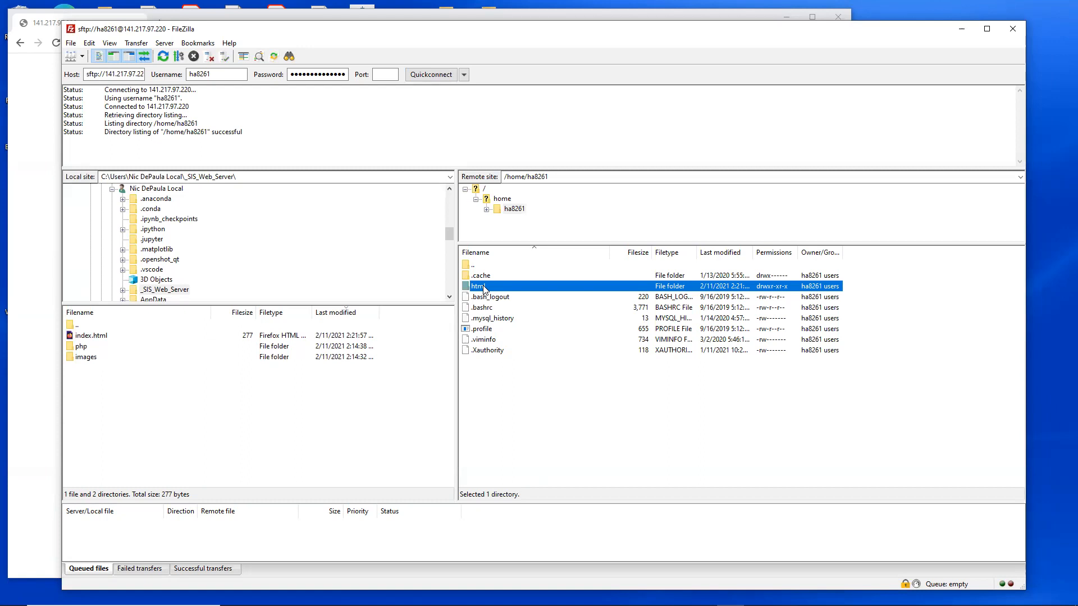
pyautogui.doubleClick(482, 287)
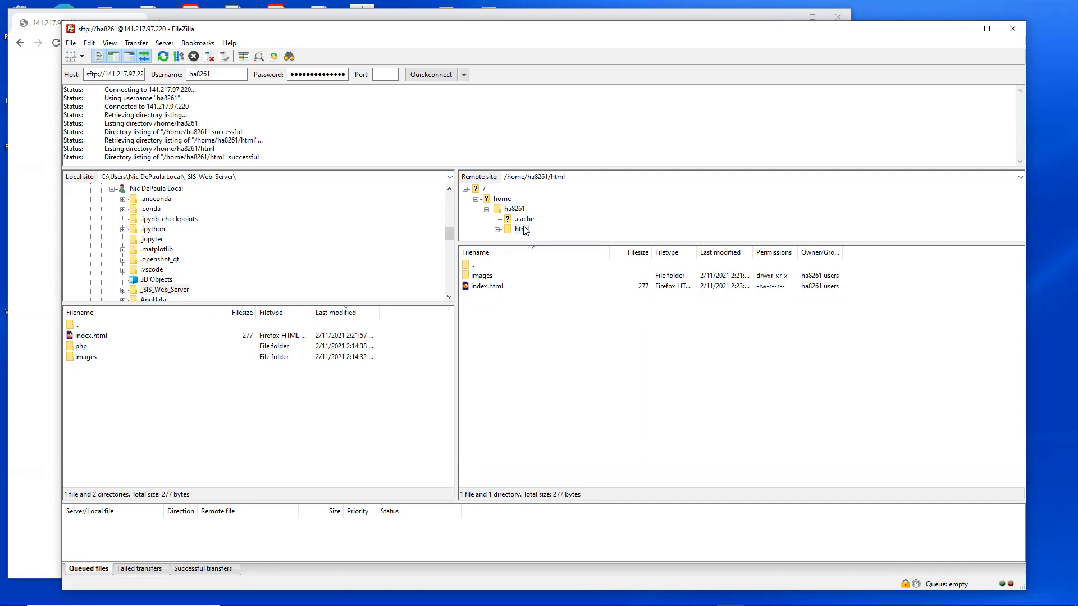
# Step: Delete the images folder and its contents from the remote html folder
pyautogui.rightClick(479, 280)
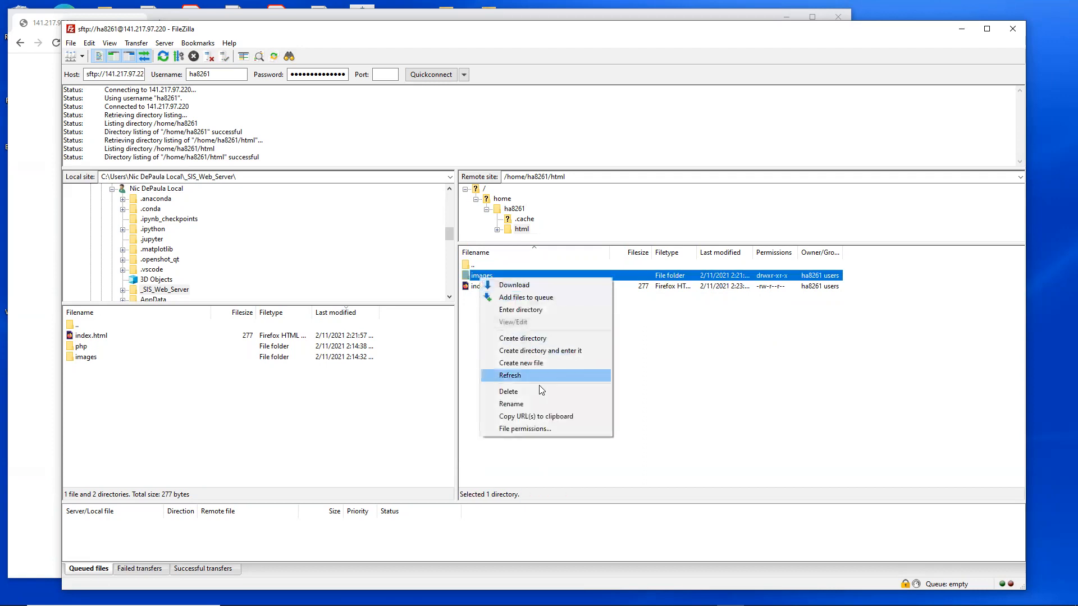
pyautogui.click(538, 392)
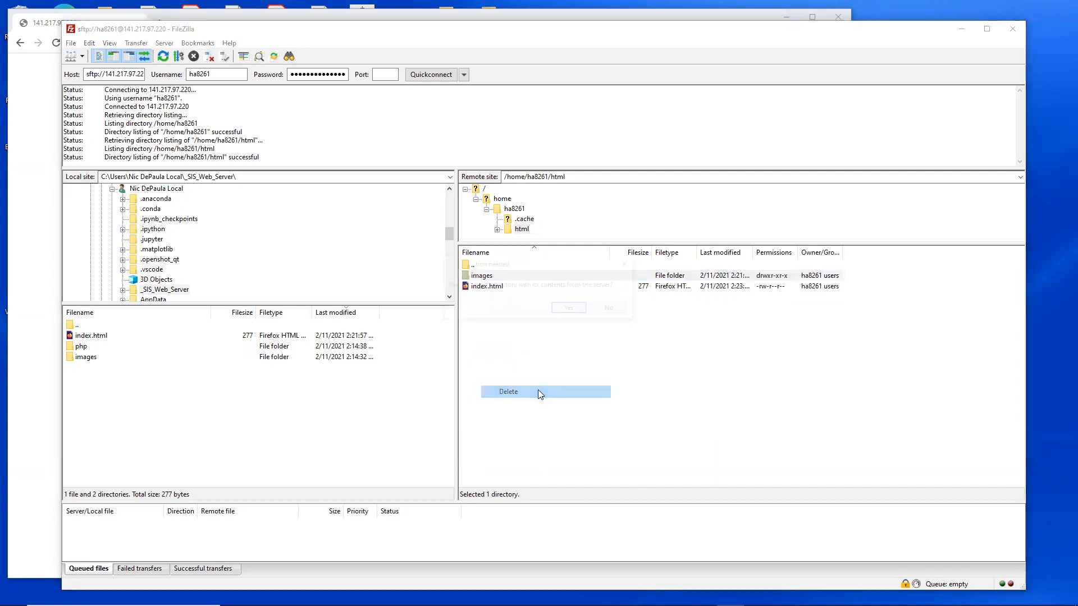
pyautogui.click(571, 310)
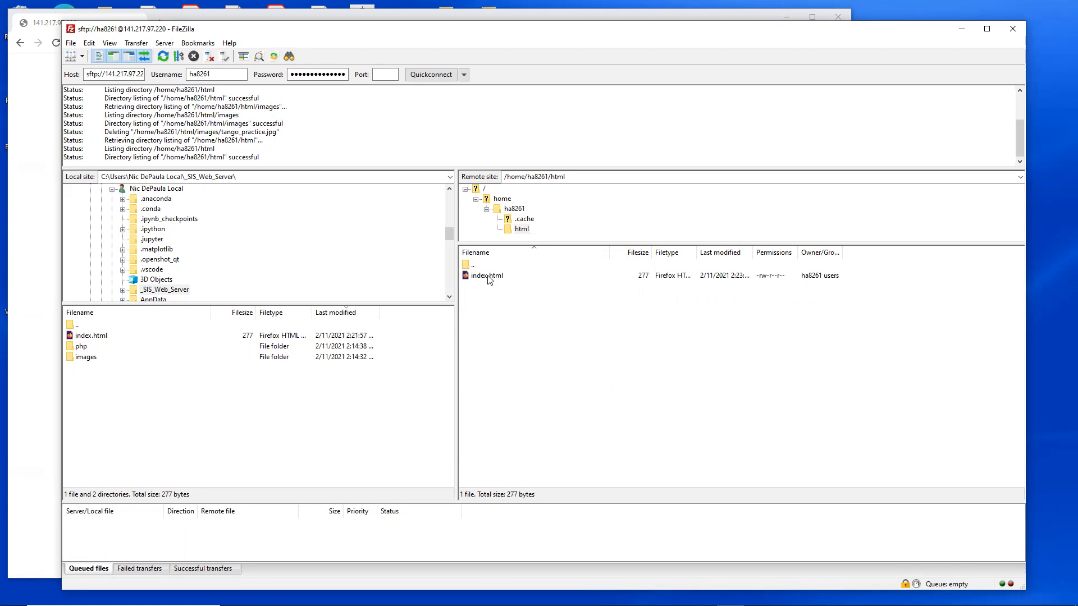
# Step: Examine which file actions are available for the remote html folder and for its index.html file
pyautogui.click(489, 276)
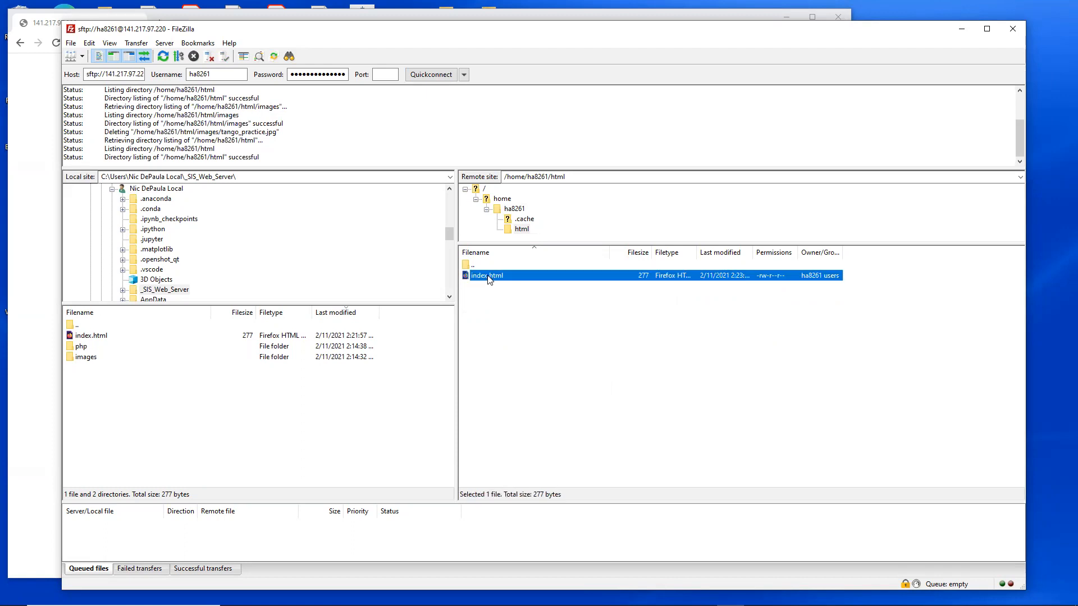
pyautogui.click(490, 300)
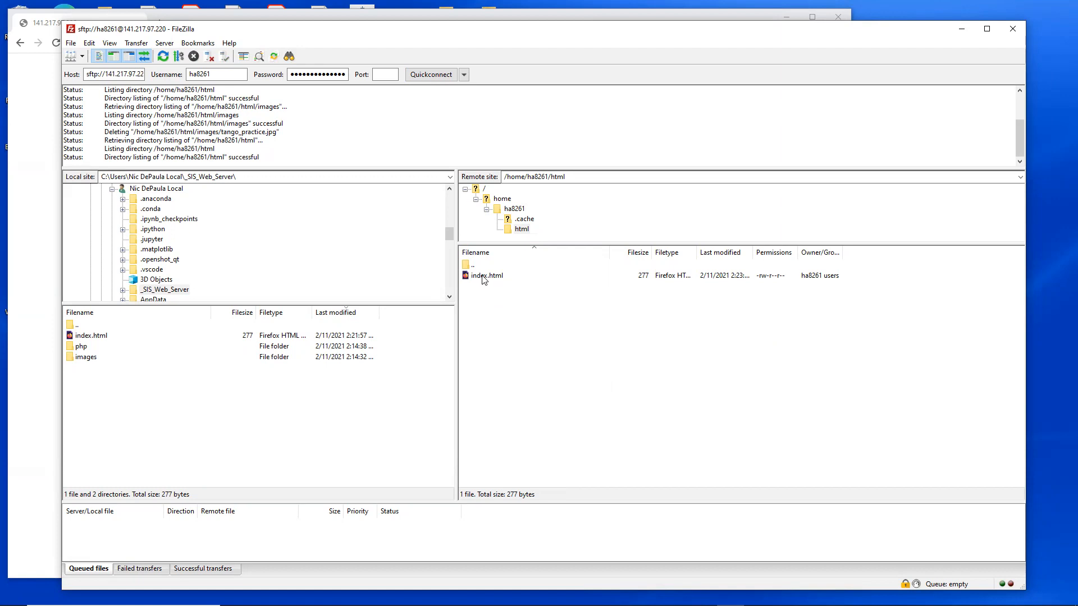
pyautogui.rightClick(518, 321)
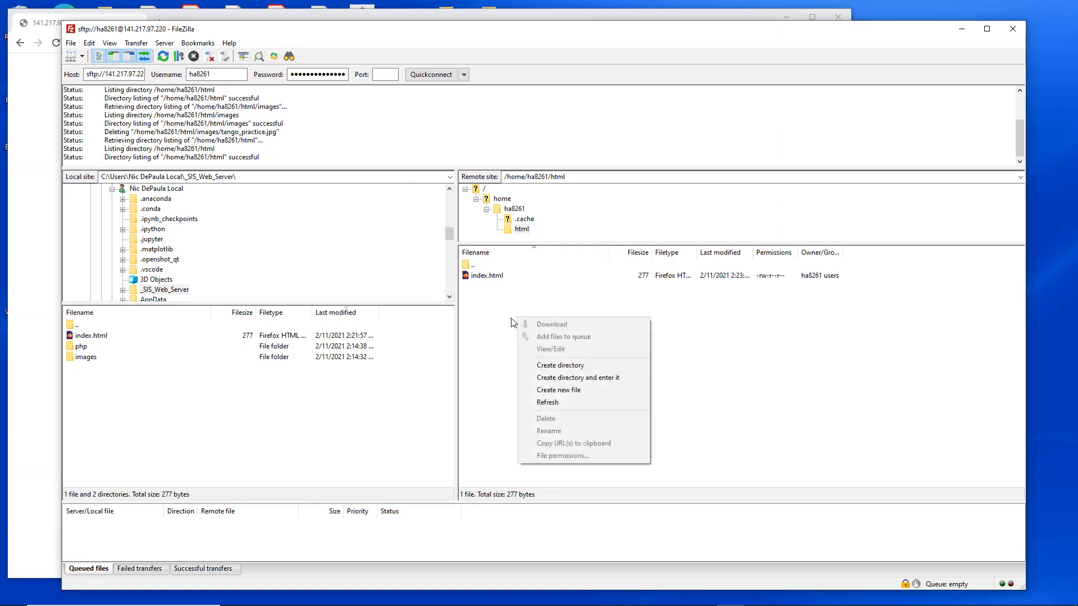
pyautogui.rightClick(486, 314)
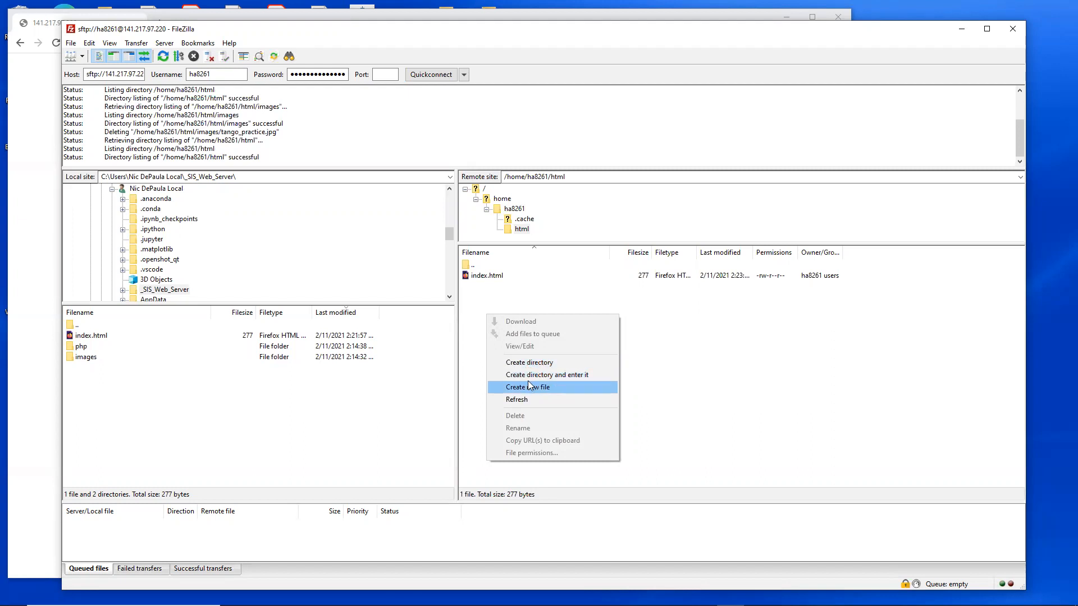
pyautogui.click(504, 293)
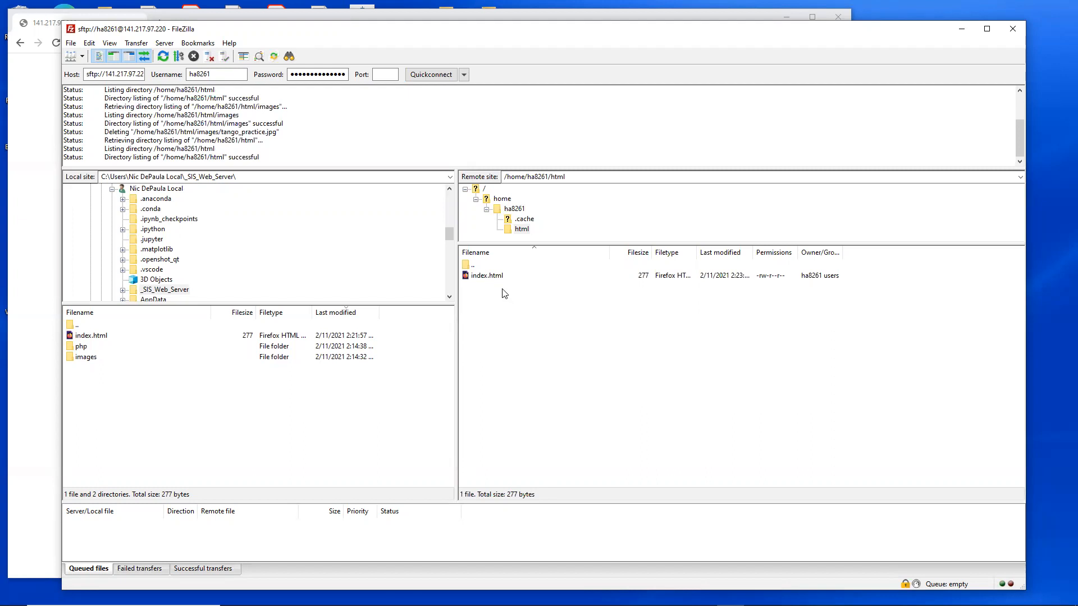
pyautogui.rightClick(488, 276)
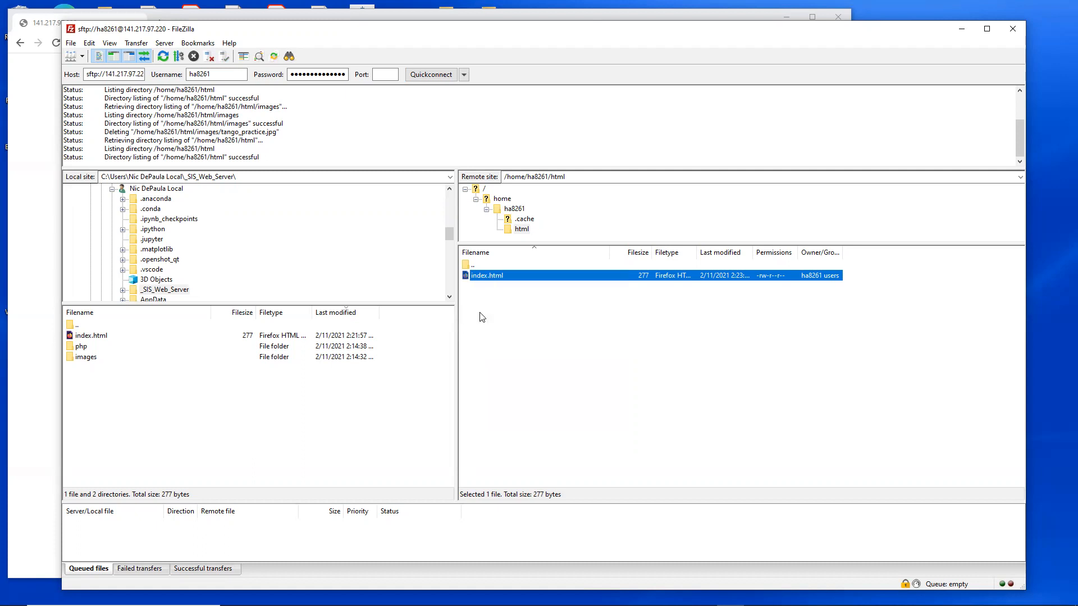
pyautogui.click(482, 314)
pyautogui.rightClick(486, 275)
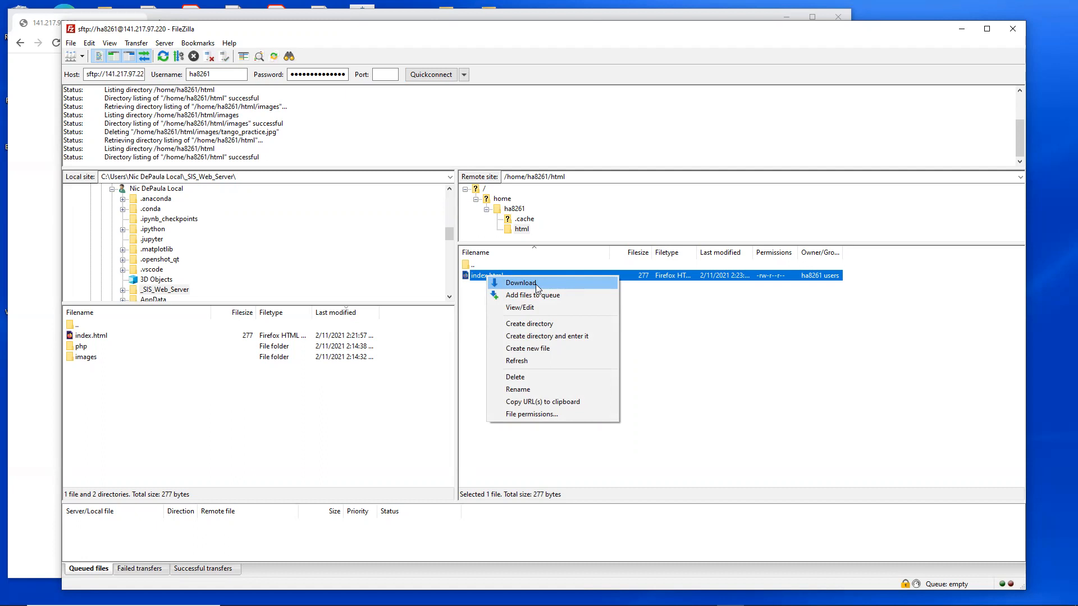
pyautogui.click(472, 305)
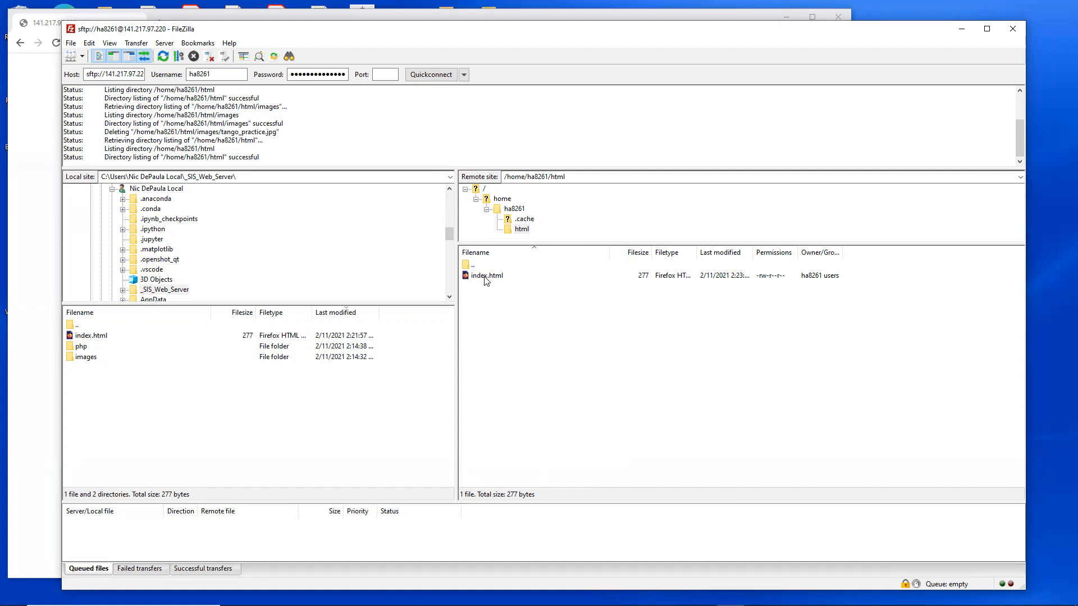
# Step: Download the remote index.html to the local _SIS_Web_Server folder, renaming the downloaded copy index2.html
pyautogui.rightClick(485, 279)
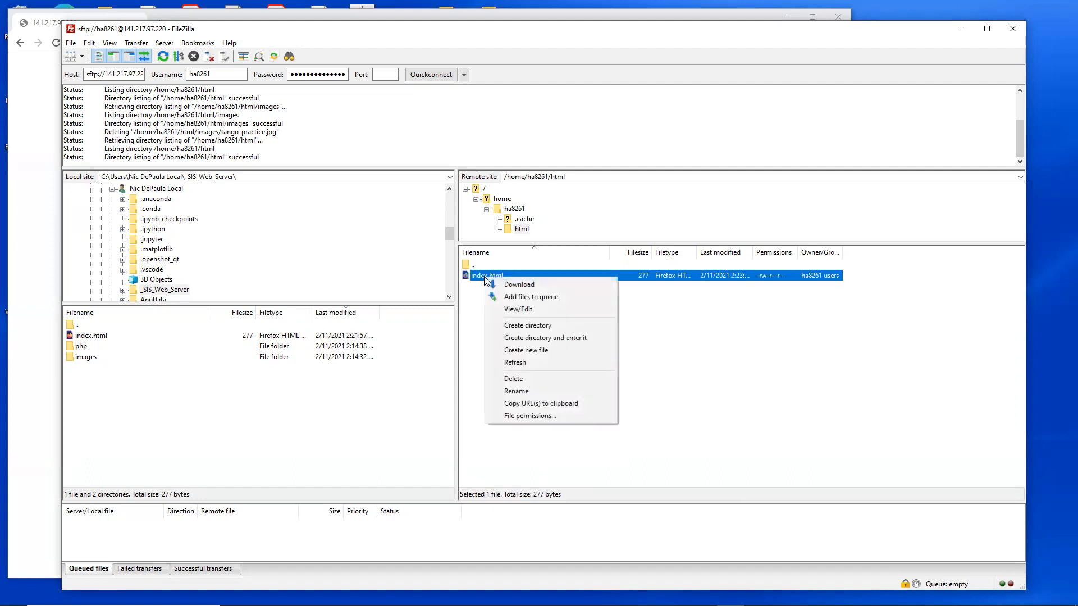
pyautogui.click(520, 285)
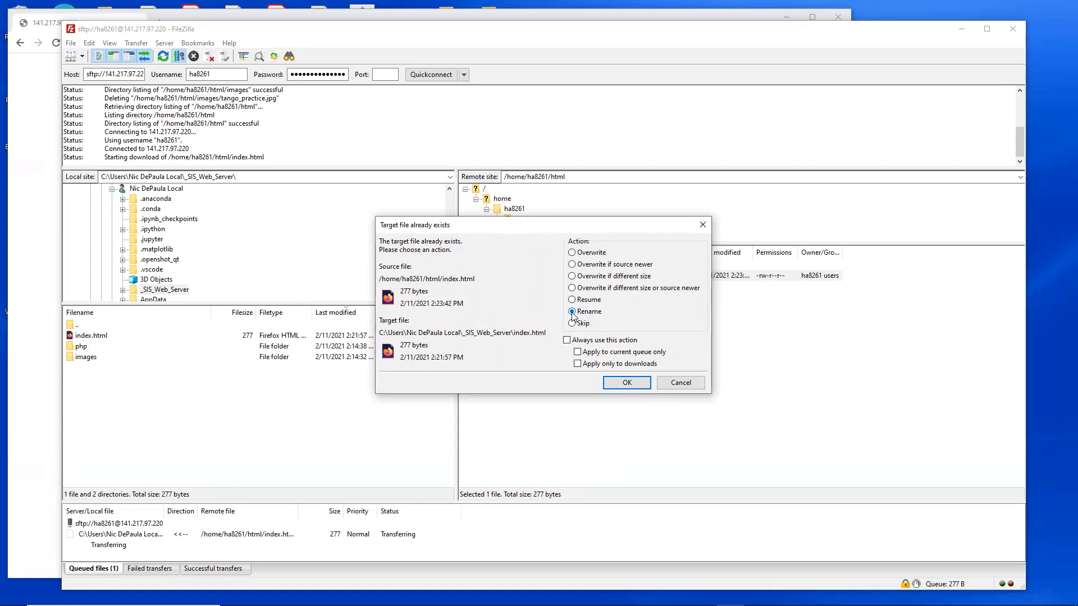
pyautogui.click(625, 383)
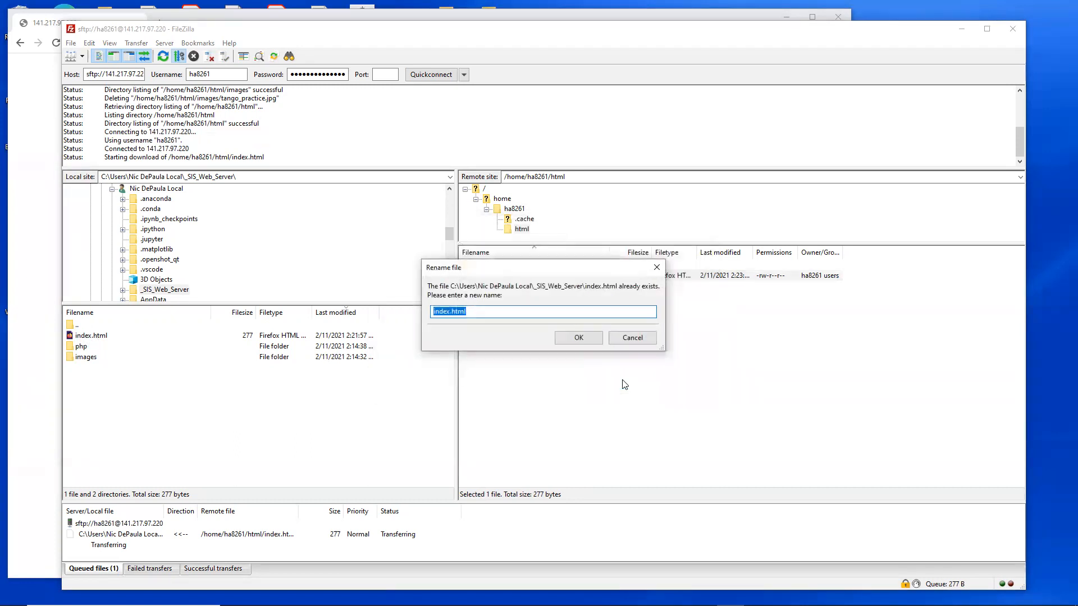
pyautogui.click(450, 312)
pyautogui.write('2')
pyautogui.write('2')
pyautogui.moveTo(472, 313); pyautogui.dragTo(454, 313)
pyautogui.click(479, 311)
pyautogui.click(579, 338)
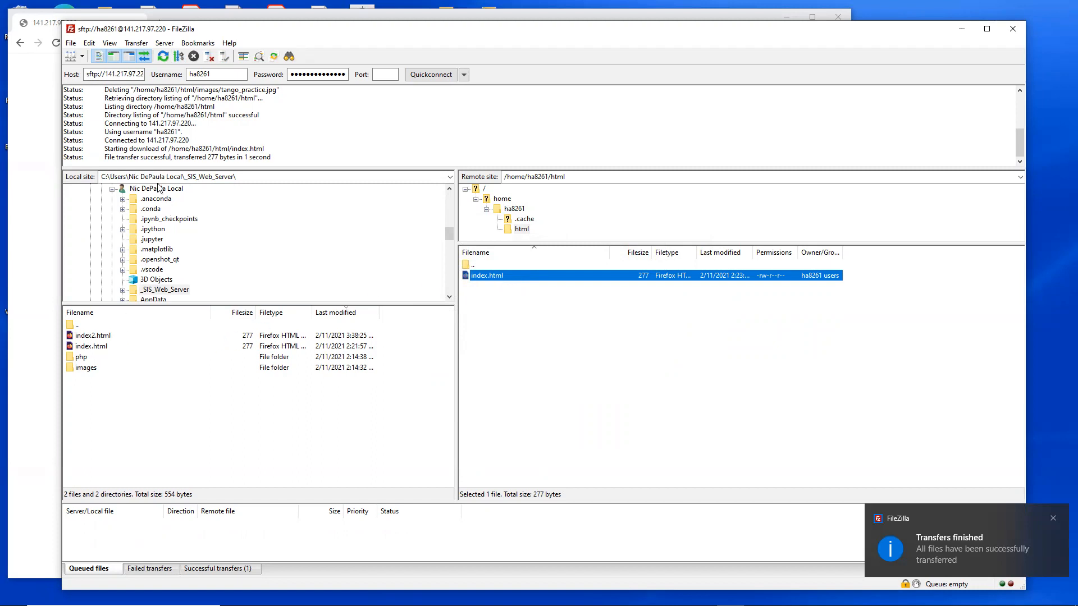
pyautogui.click(122, 396)
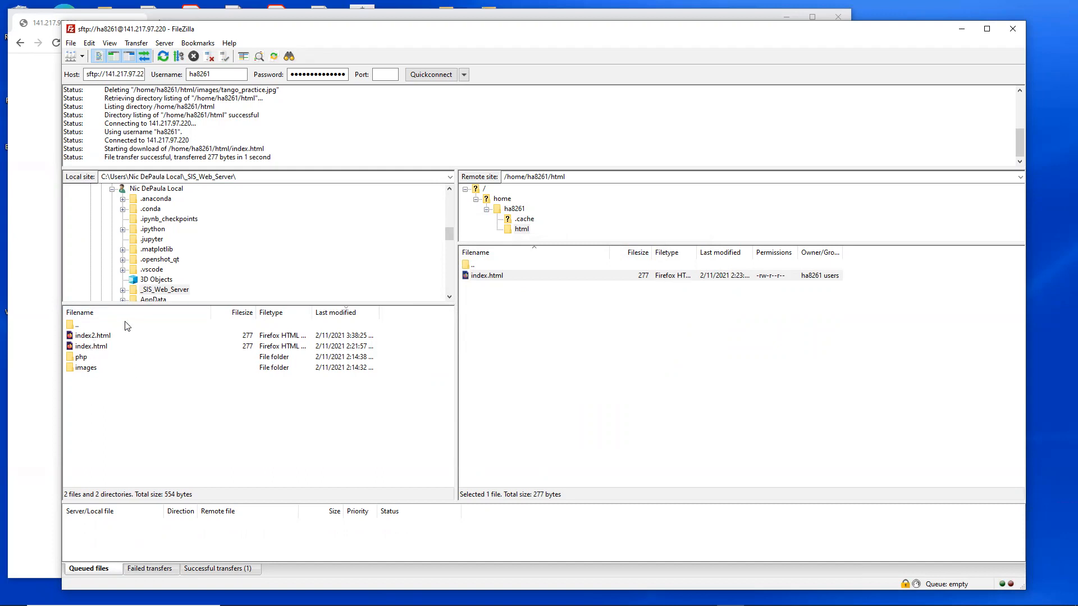
pyautogui.click(97, 348)
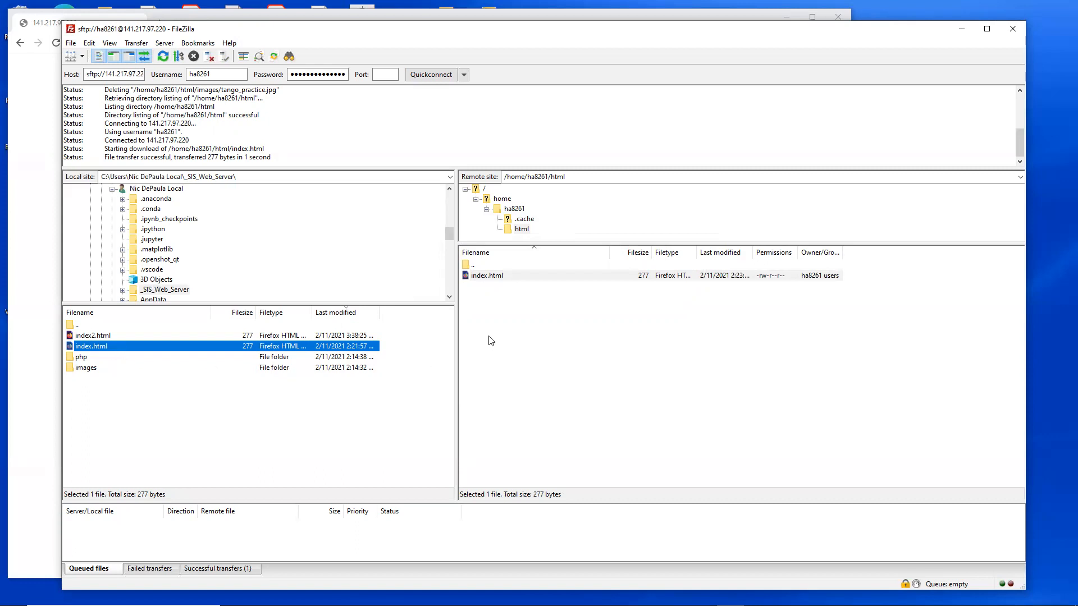
pyautogui.click(83, 358)
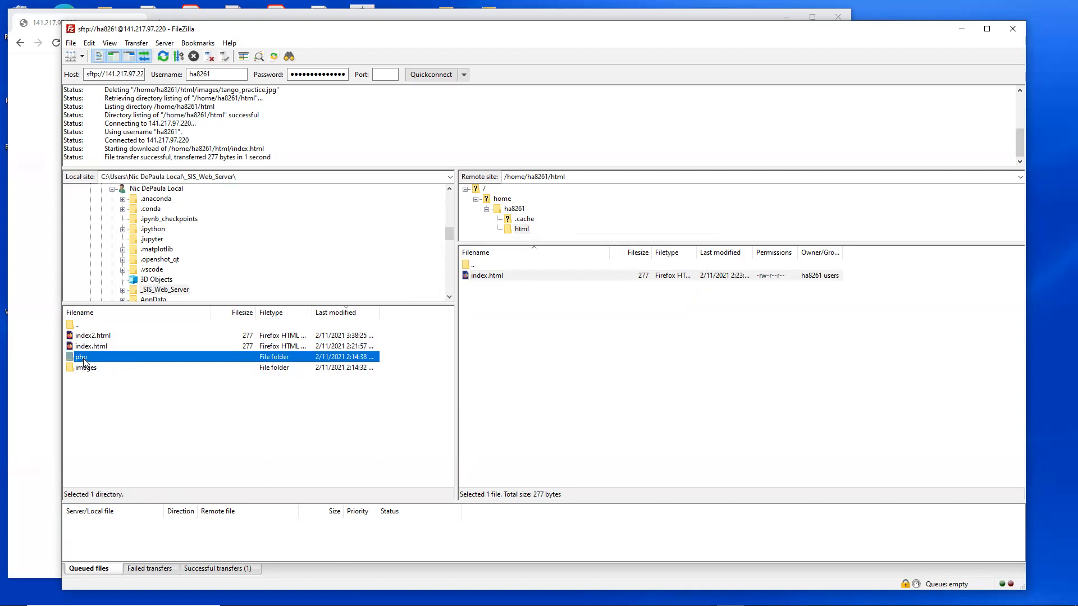
pyautogui.click(99, 379)
pyautogui.click(492, 276)
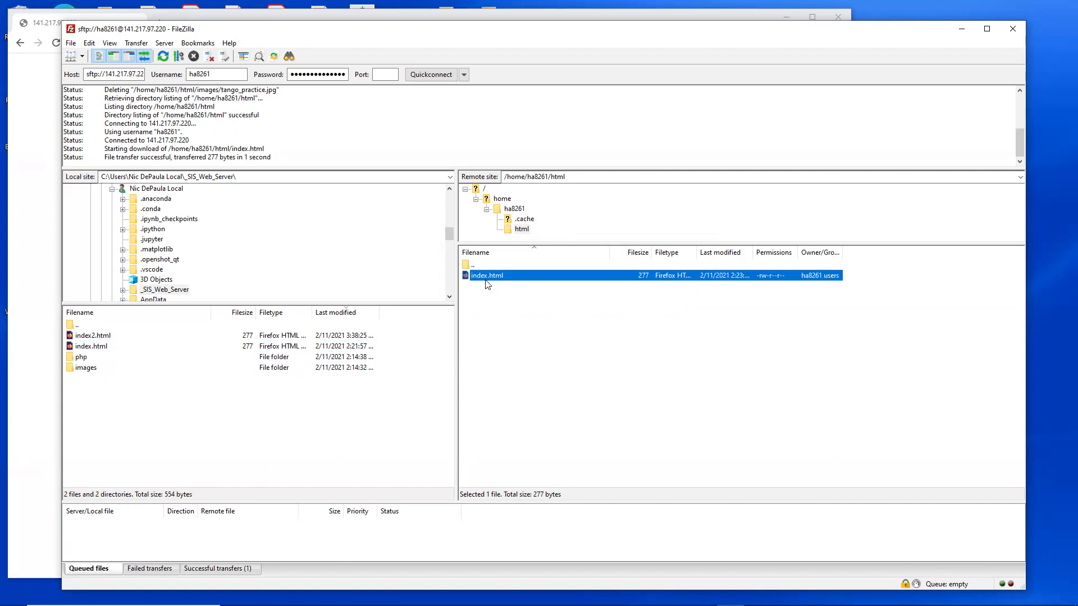
# Step: Upload index.html from the local _SIS_Web_Server folder to the remote html folder, overwriting the existing file
pyautogui.click(94, 349)
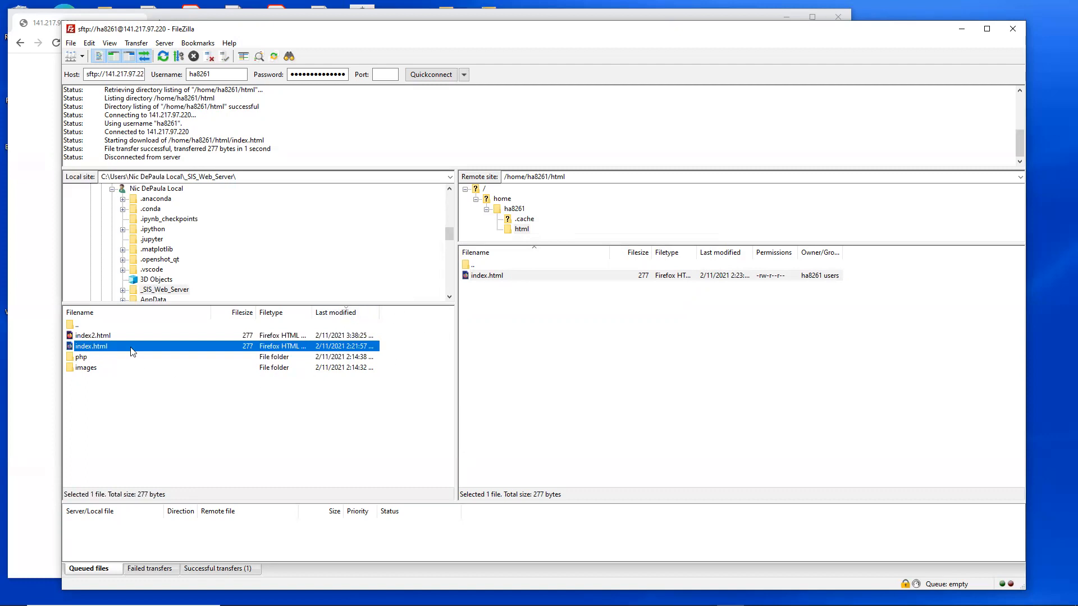
pyautogui.rightClick(112, 350)
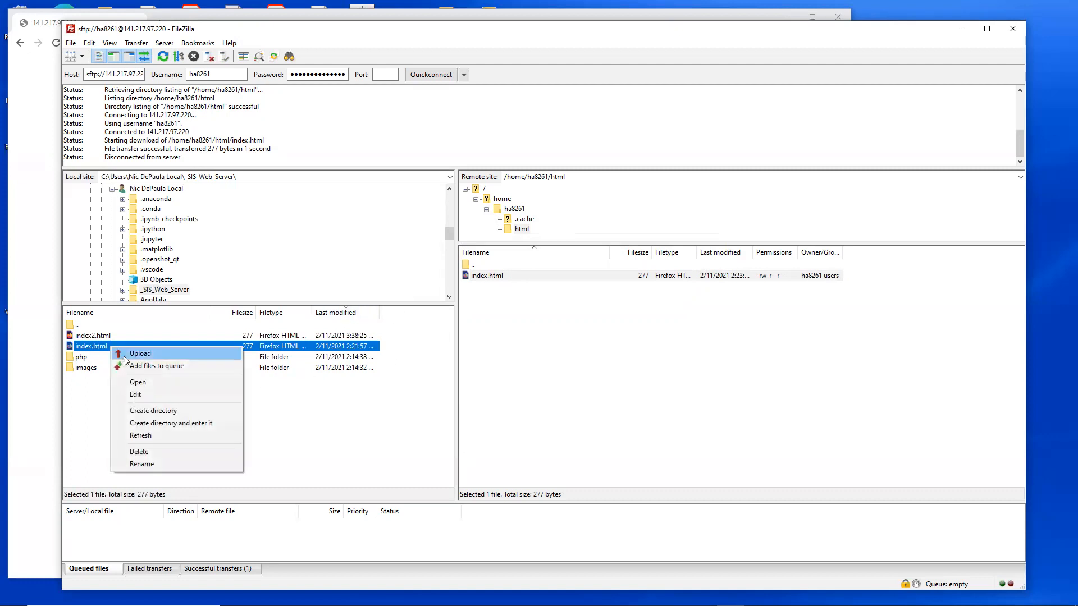
pyautogui.click(153, 355)
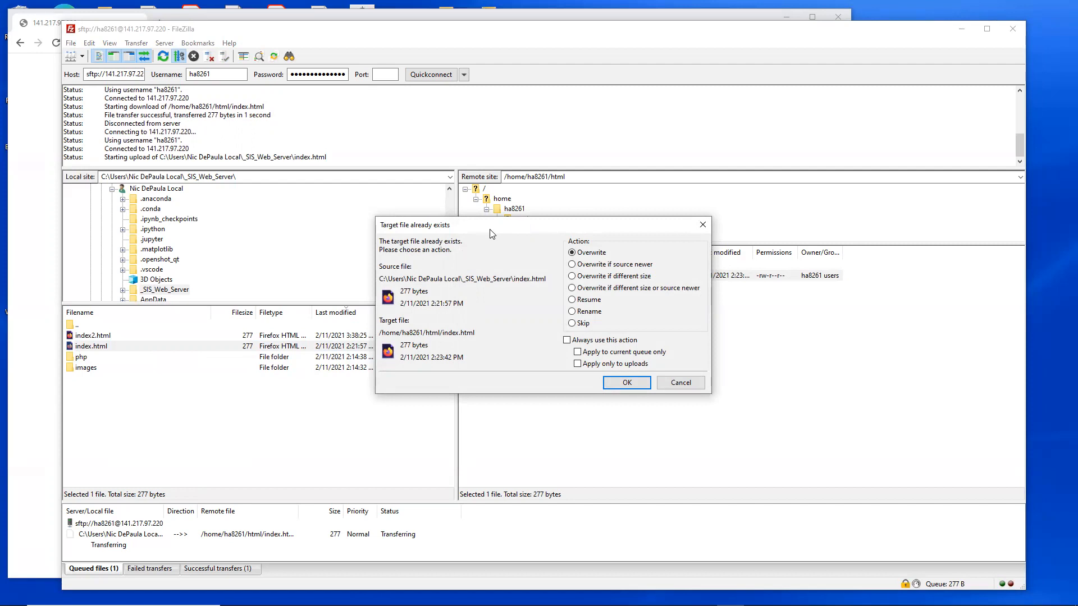
pyautogui.moveTo(490, 233); pyautogui.dragTo(518, 294)
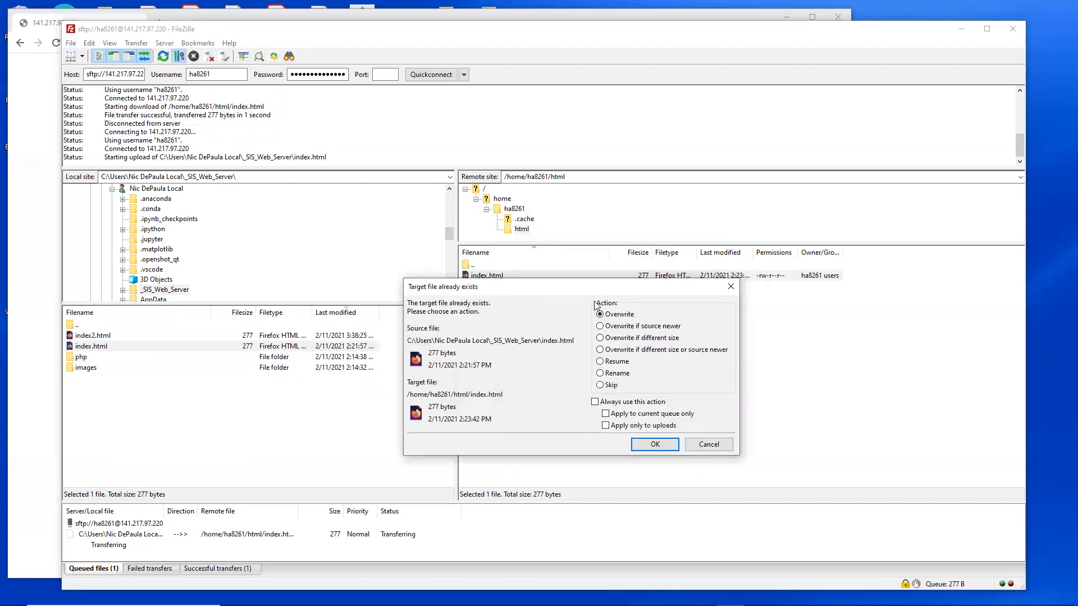
pyautogui.moveTo(587, 291); pyautogui.dragTo(582, 279)
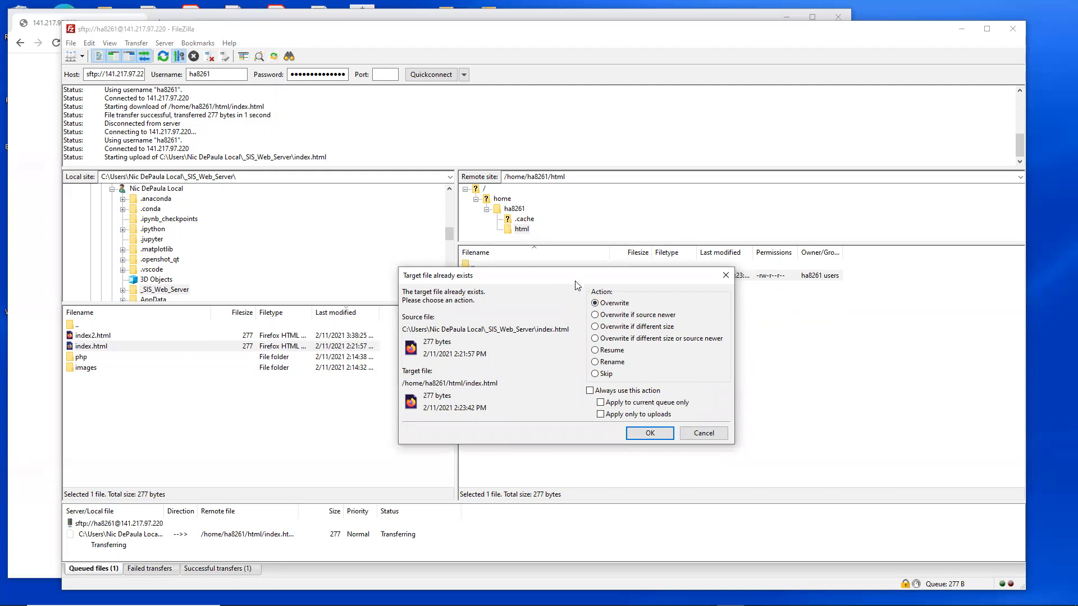
pyautogui.moveTo(578, 278); pyautogui.dragTo(528, 307)
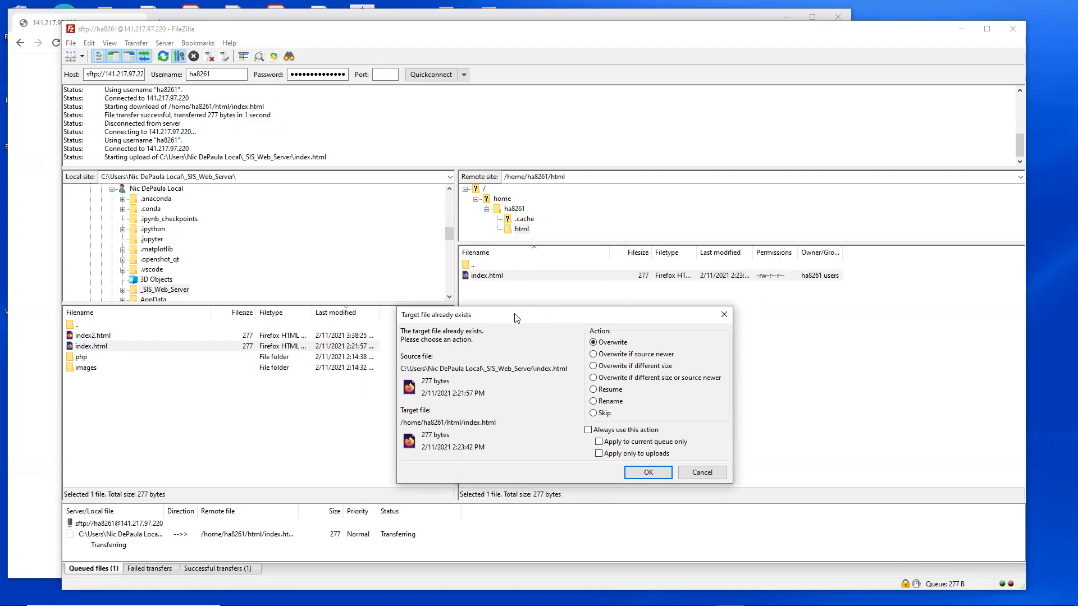
pyautogui.moveTo(515, 320); pyautogui.dragTo(512, 310)
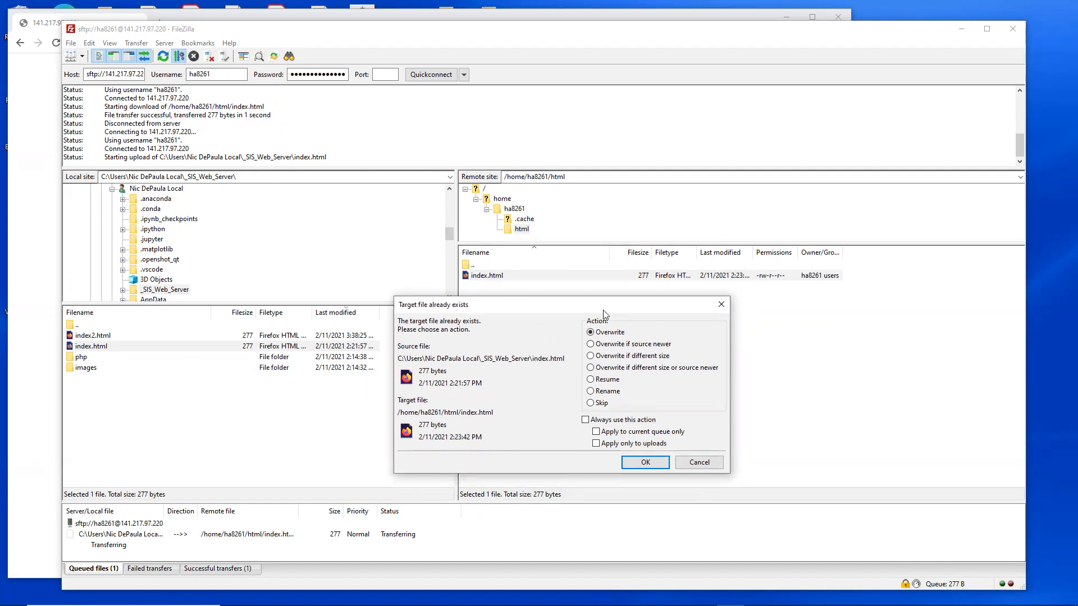
pyautogui.click(645, 462)
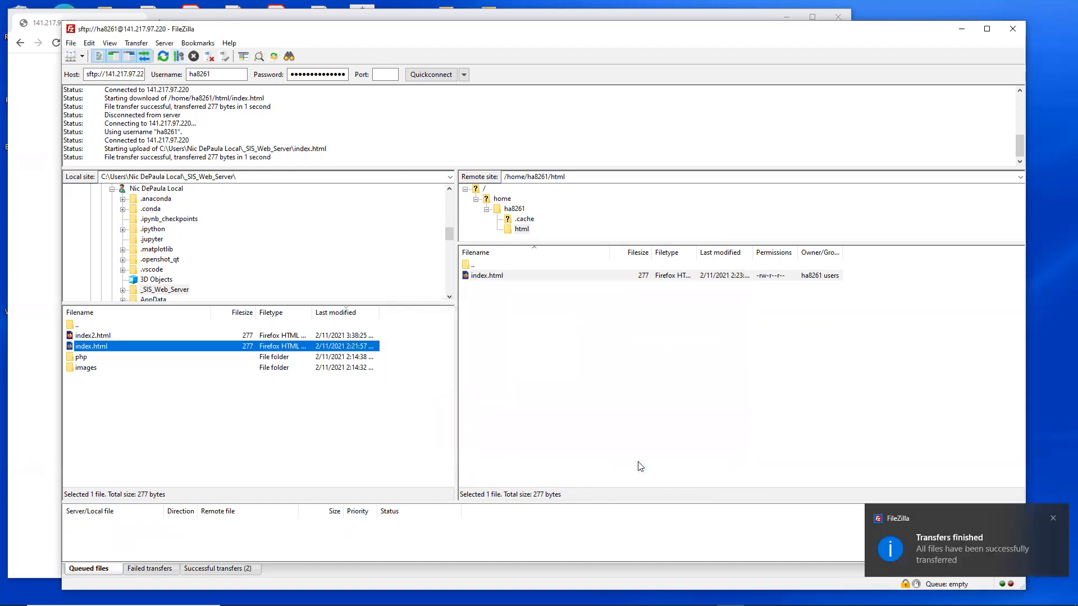
pyautogui.click(485, 284)
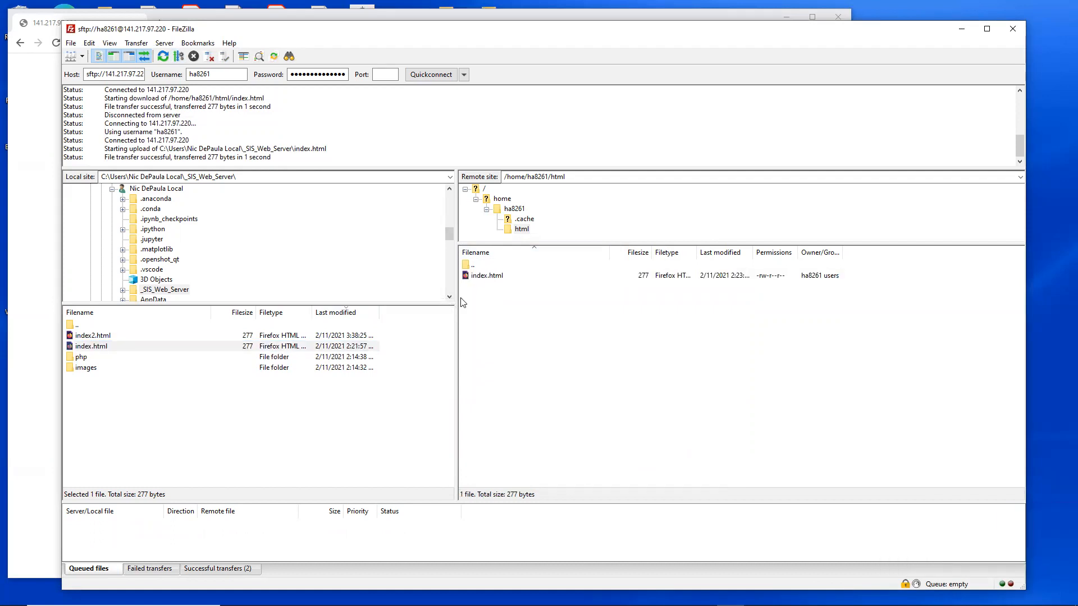
# Step: Check the contents of the local images folder, upload it to the remote html folder, and open the uploaded copy
pyautogui.click(86, 370)
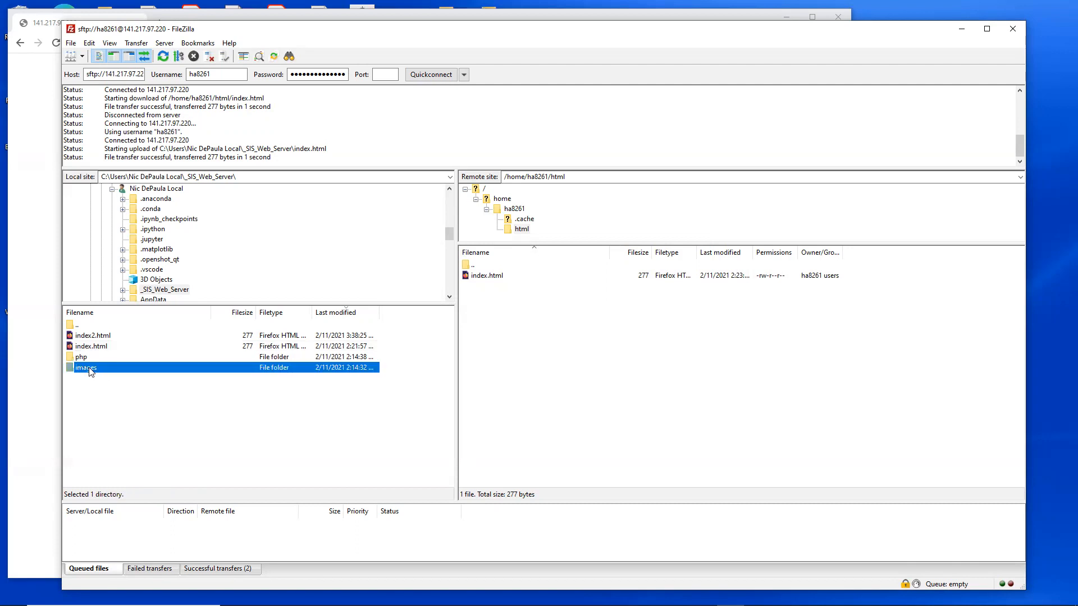
pyautogui.doubleClick(85, 369)
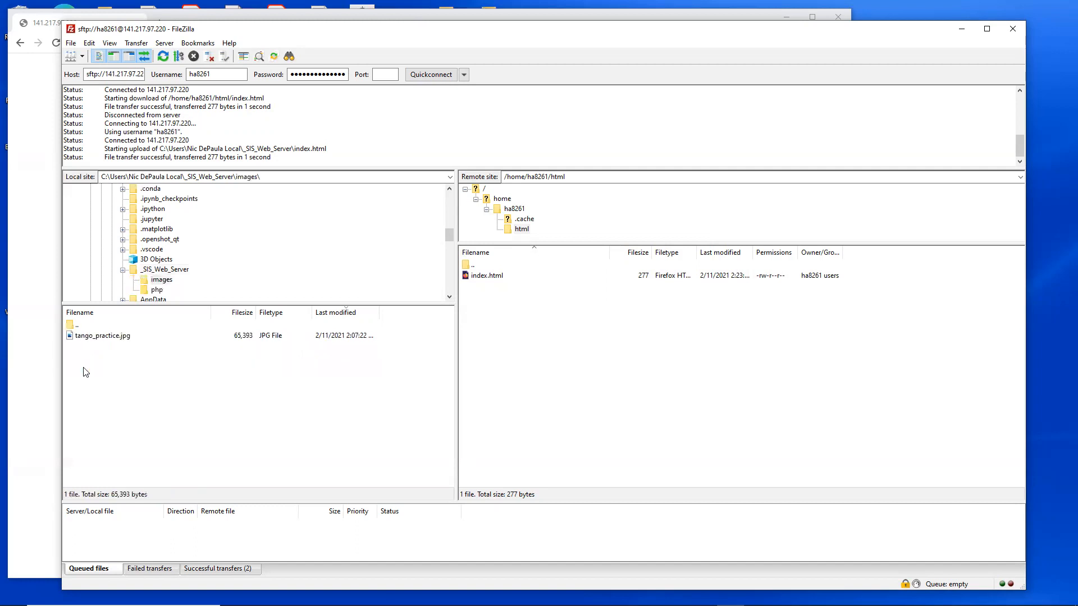
pyautogui.click(102, 340)
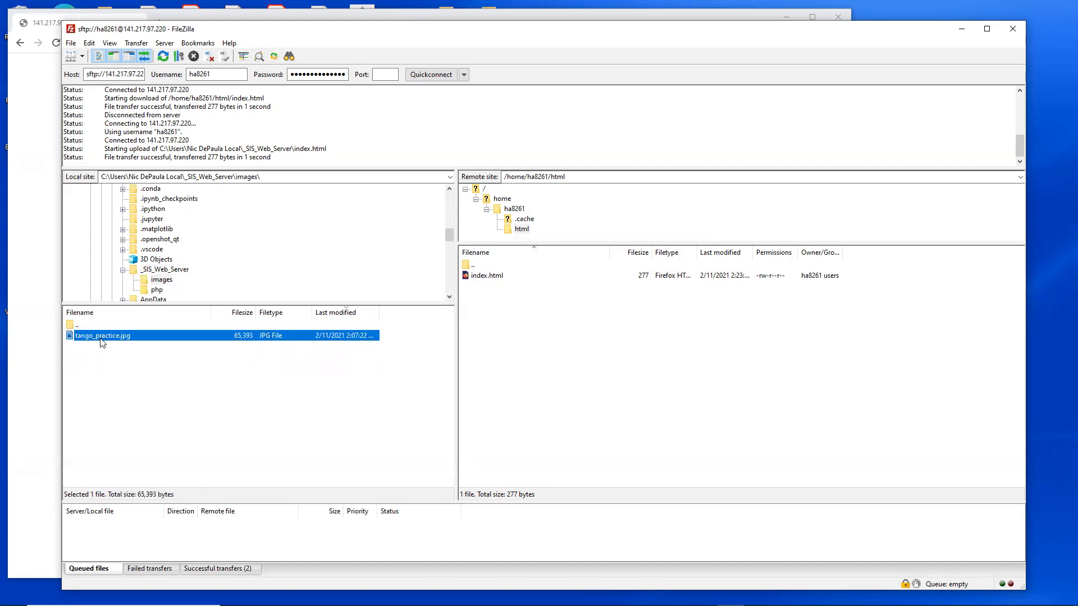
pyautogui.click(78, 325)
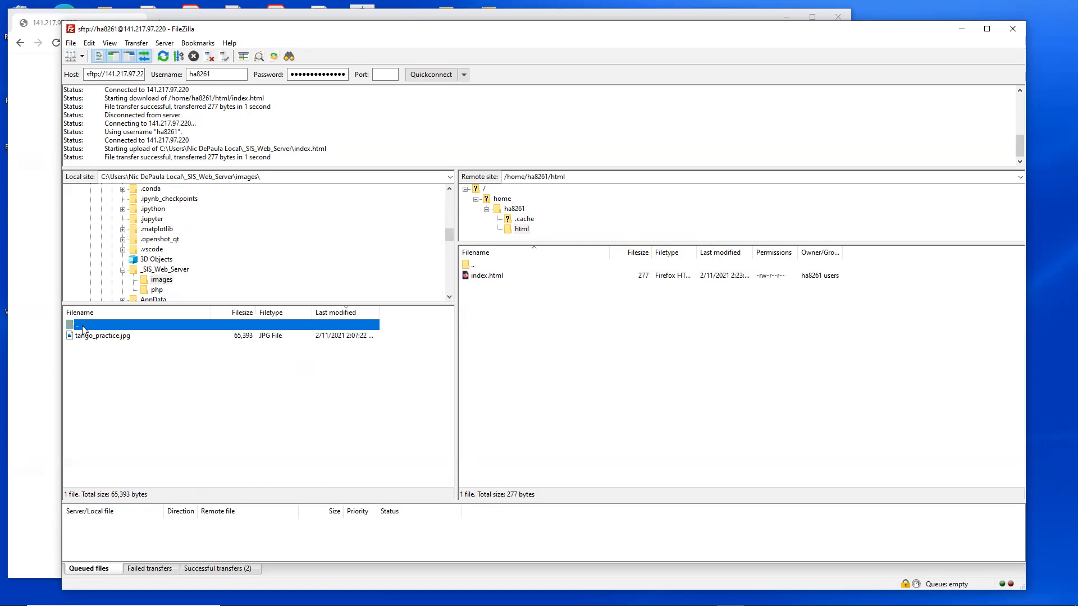
pyautogui.doubleClick(81, 326)
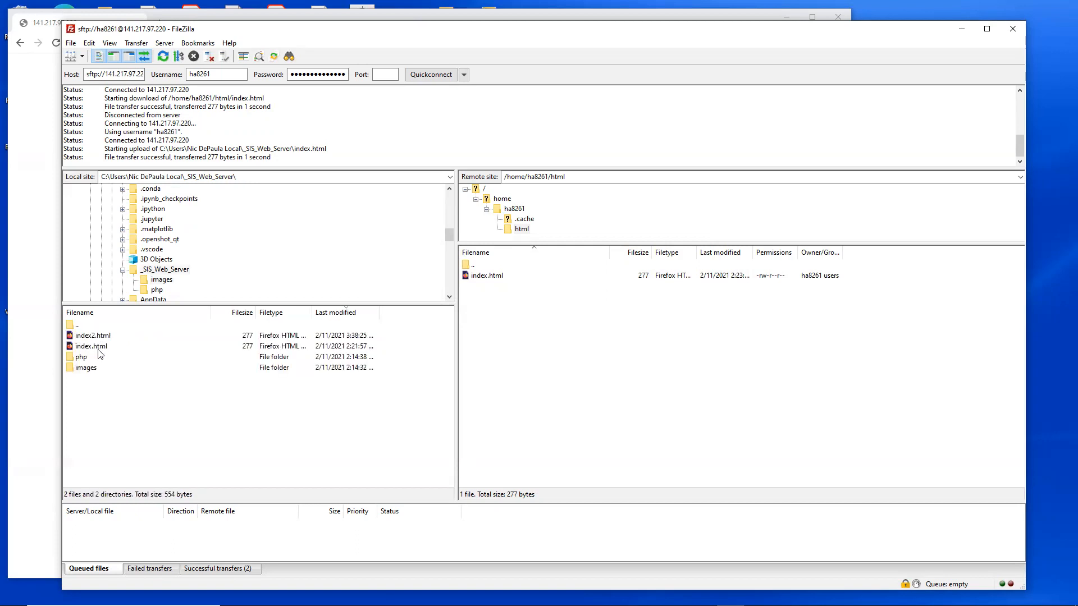
pyautogui.rightClick(88, 369)
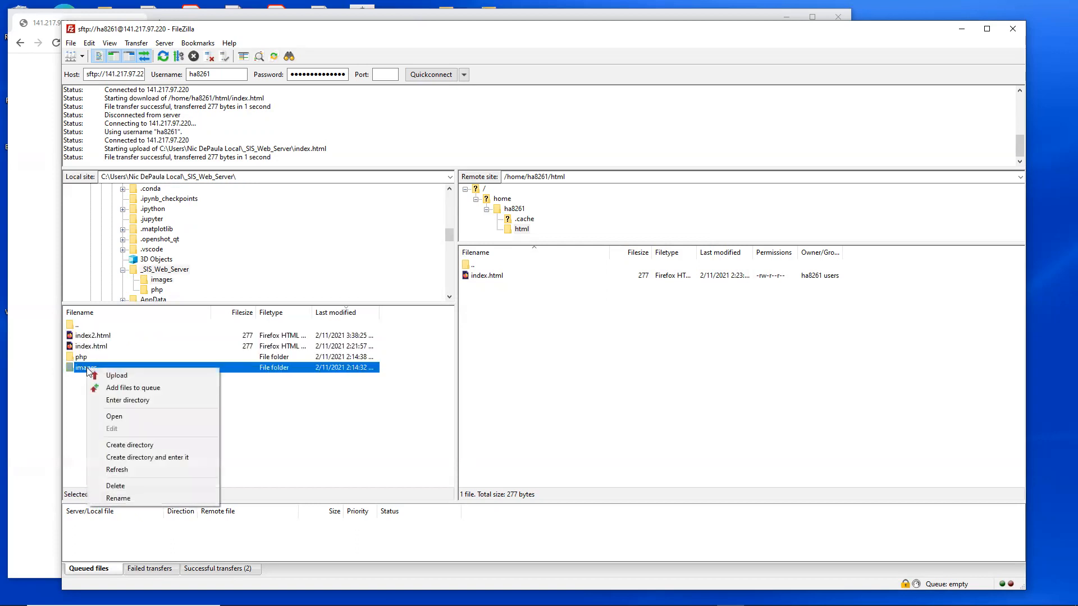
pyautogui.click(118, 379)
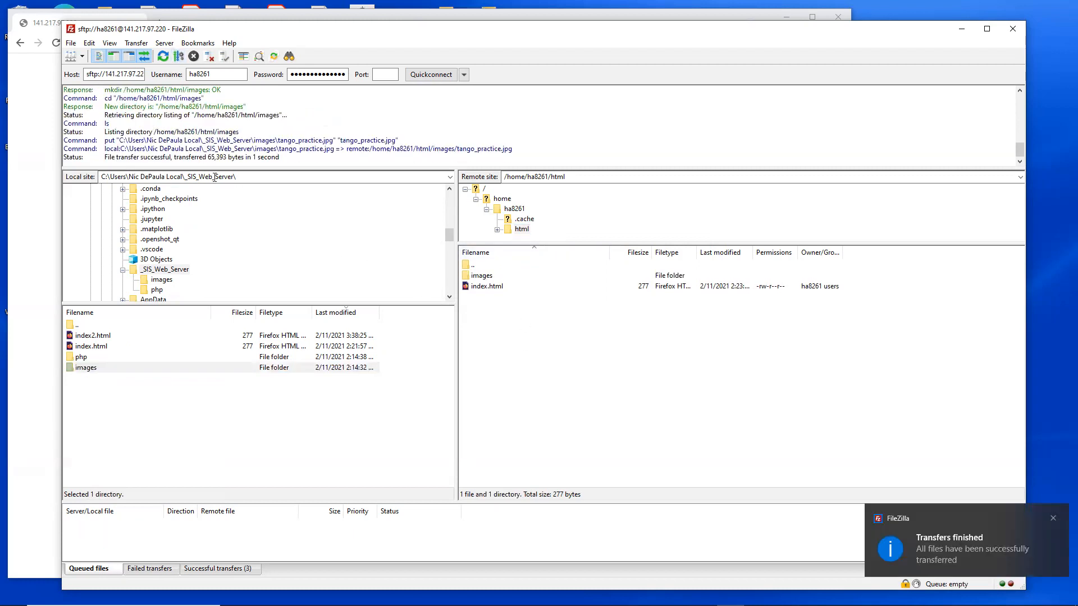
pyautogui.click(483, 278)
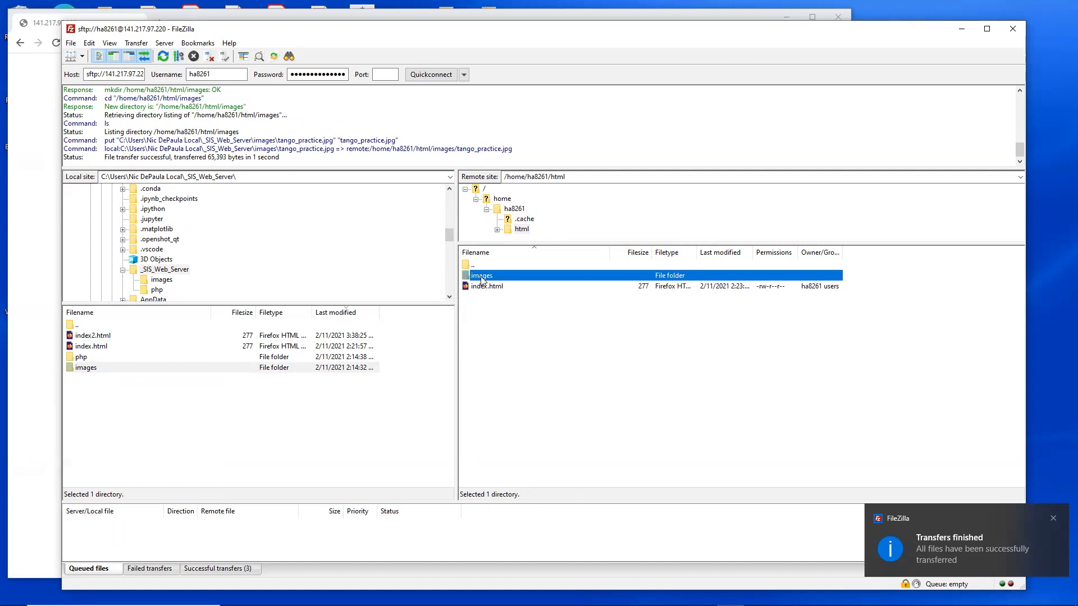
pyautogui.doubleClick(469, 277)
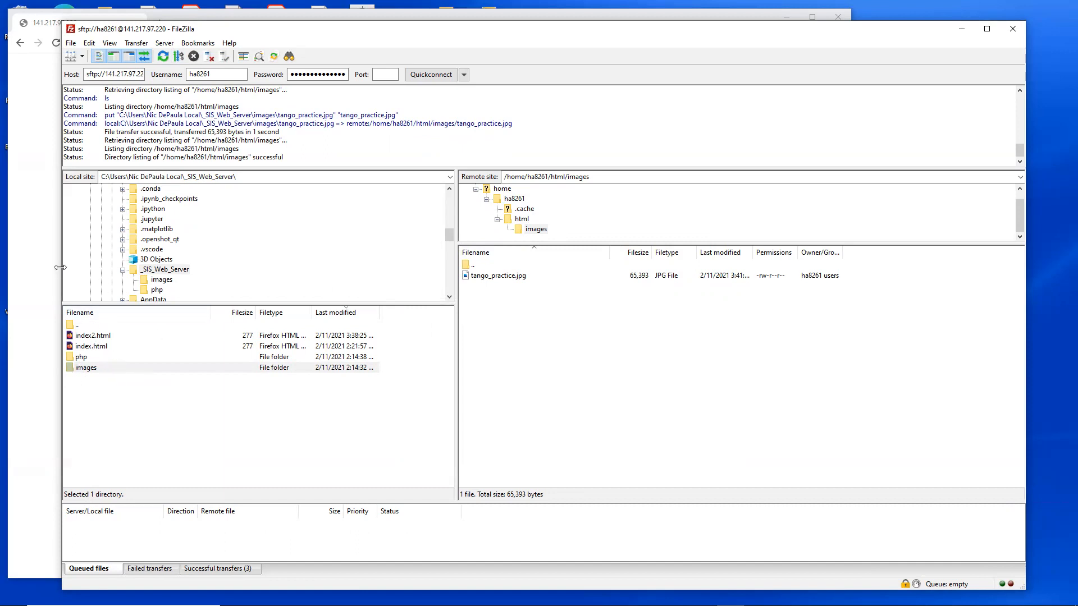
# Step: Narrow the FileZilla window and delete the uploaded images folder with its contents from the remote html folder
pyautogui.moveTo(60, 267); pyautogui.dragTo(189, 268)
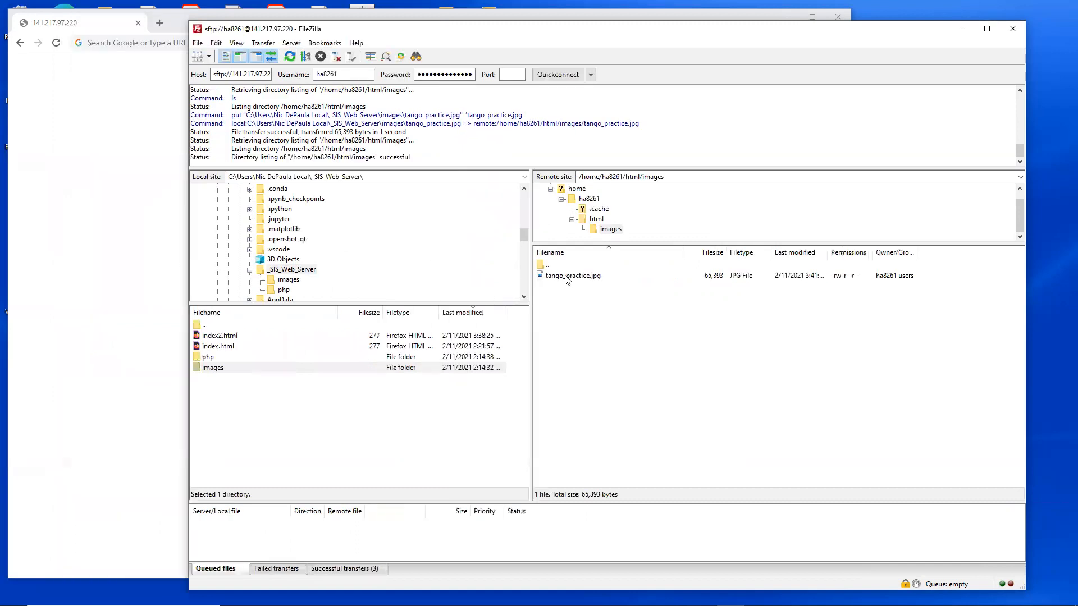
pyautogui.click(597, 219)
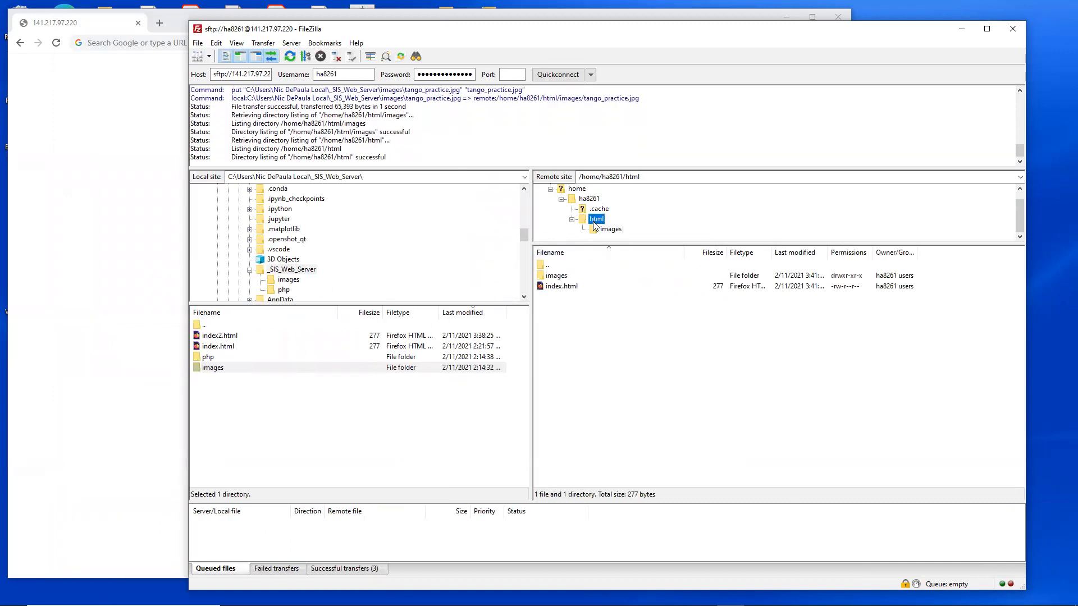
pyautogui.rightClick(560, 278)
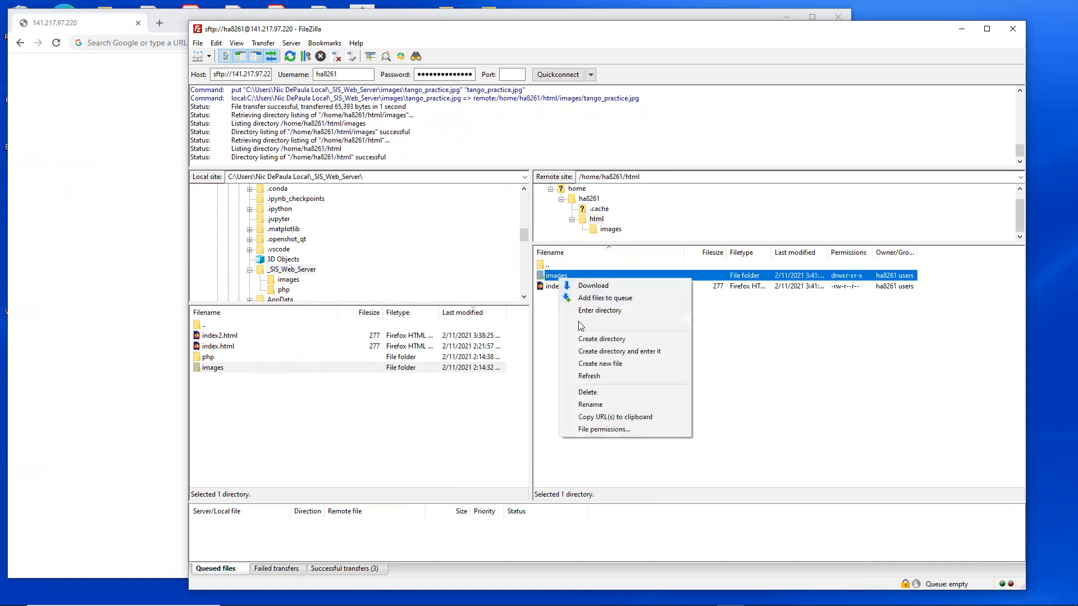
pyautogui.click(615, 394)
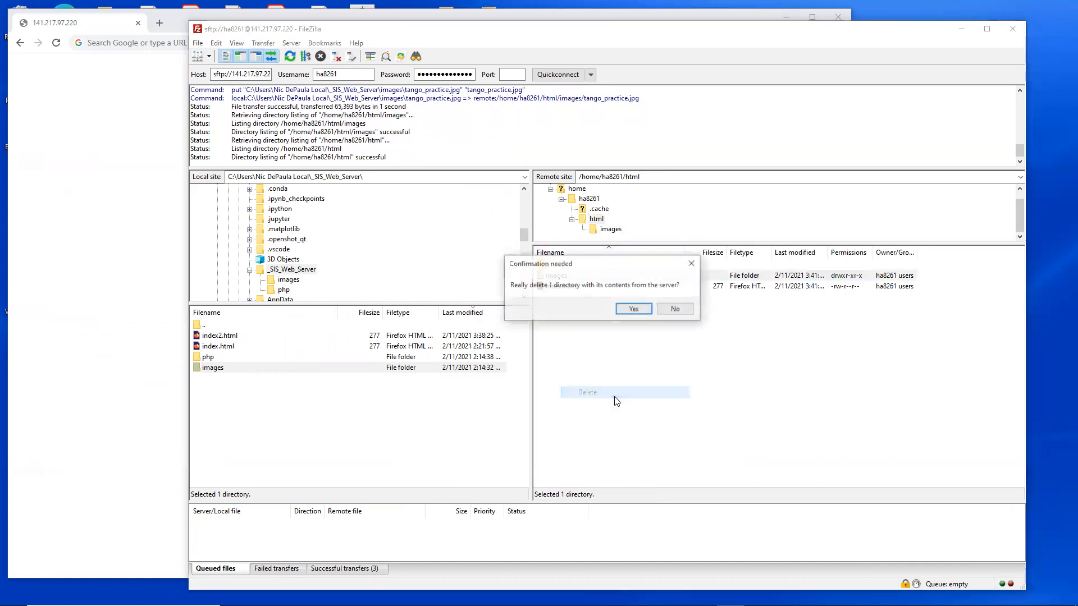
pyautogui.click(635, 310)
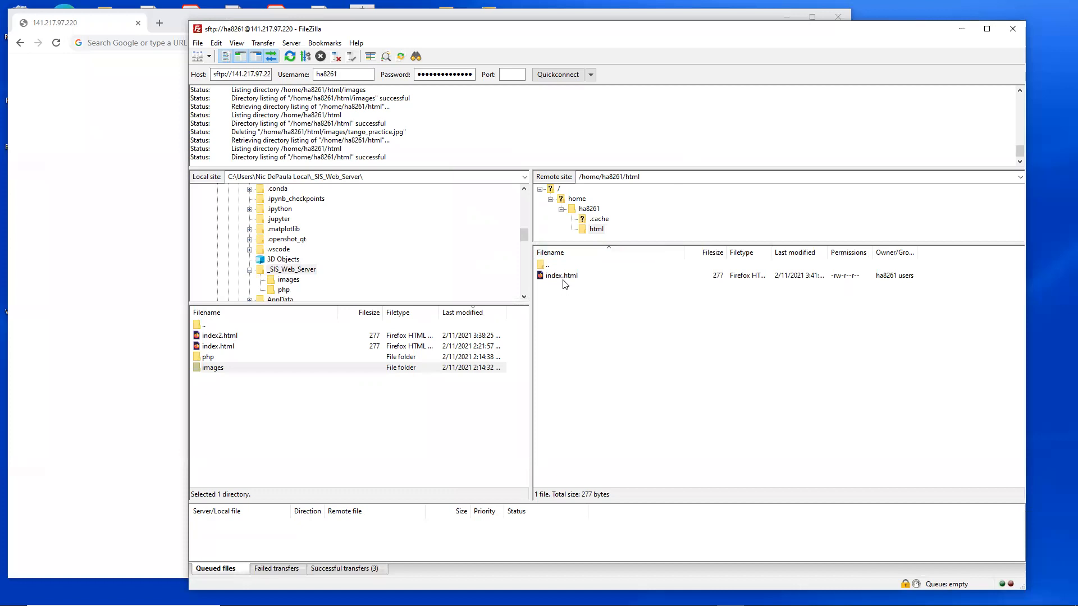
# Step: Switch to Chrome and paste the web address of the account's html folder on 141.217.97.220 into the address bar
pyautogui.click(591, 12)
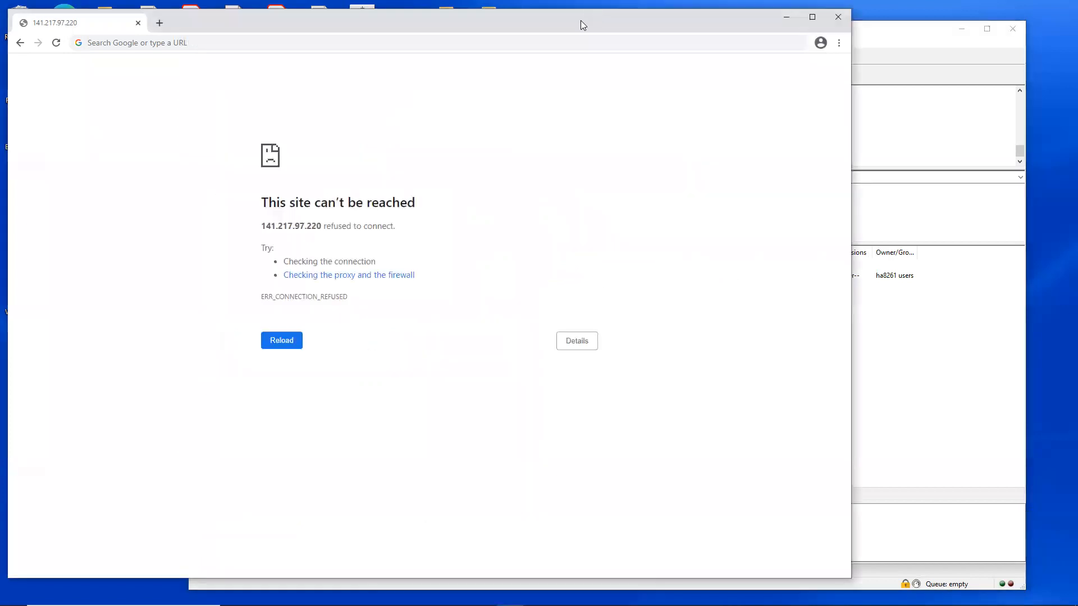
pyautogui.moveTo(582, 21); pyautogui.dragTo(585, 21)
pyautogui.click(399, 605)
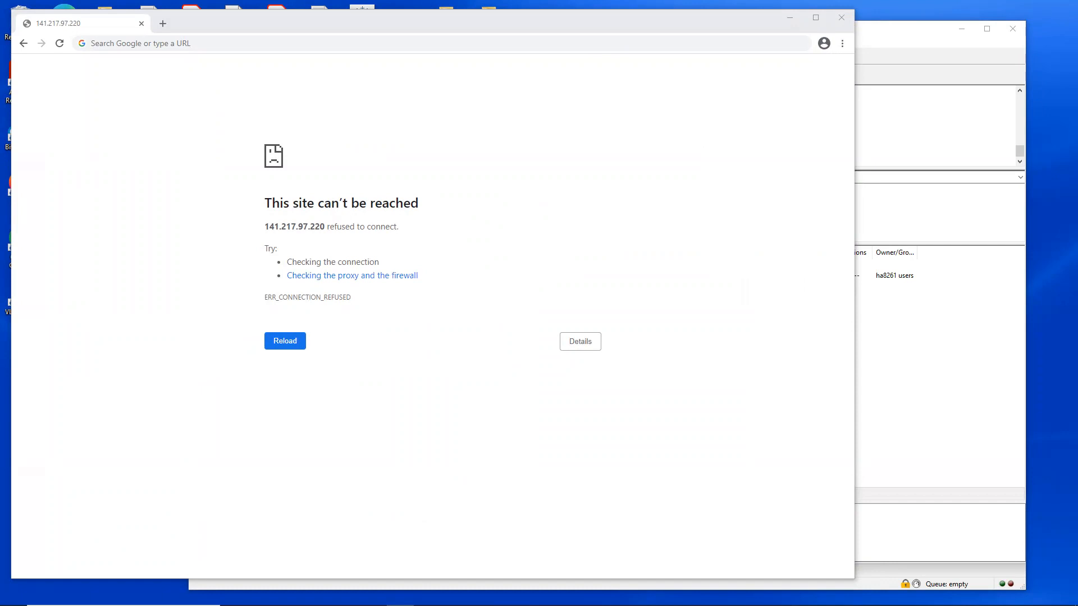
pyautogui.click(317, 43)
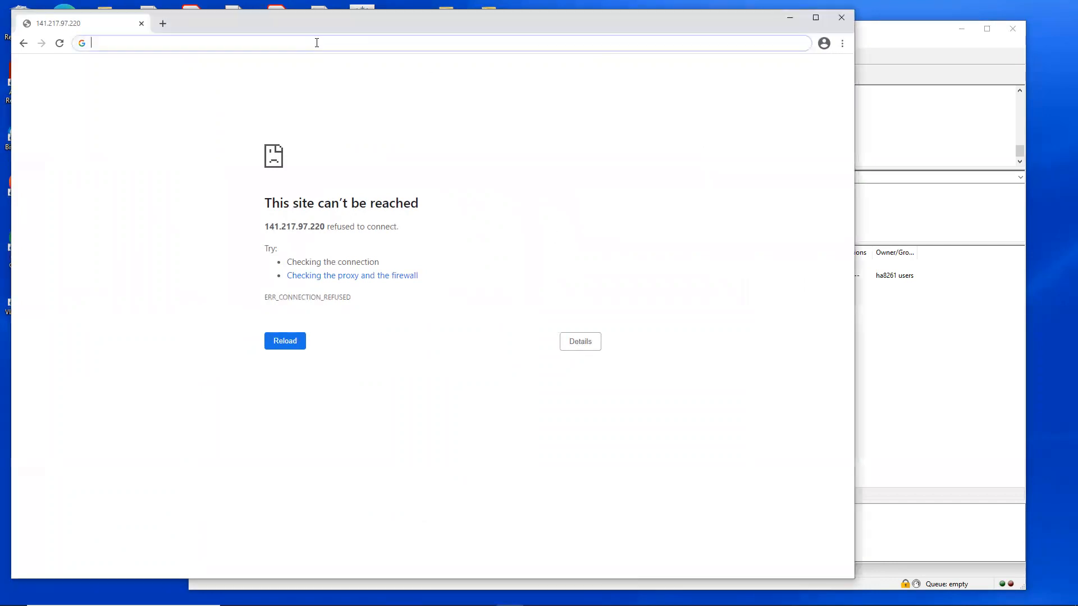
pyautogui.write('http://141.217.97.220/ha8261/html/')
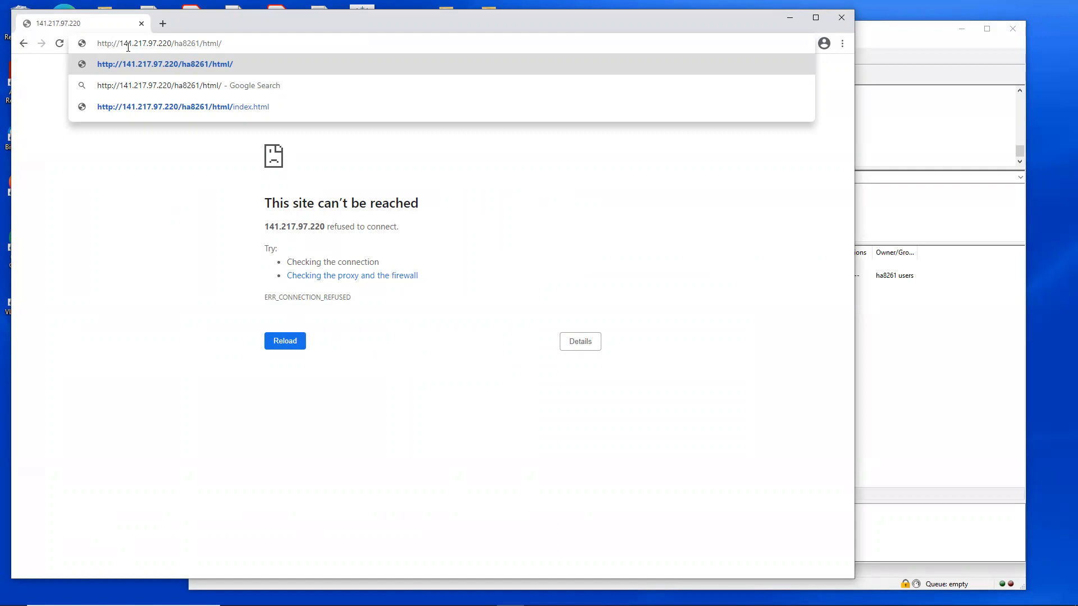
# Step: Compare the pasted web address with the remote site in FileZilla, examining its server IP, account folder and html folder parts
pyautogui.click(881, 41)
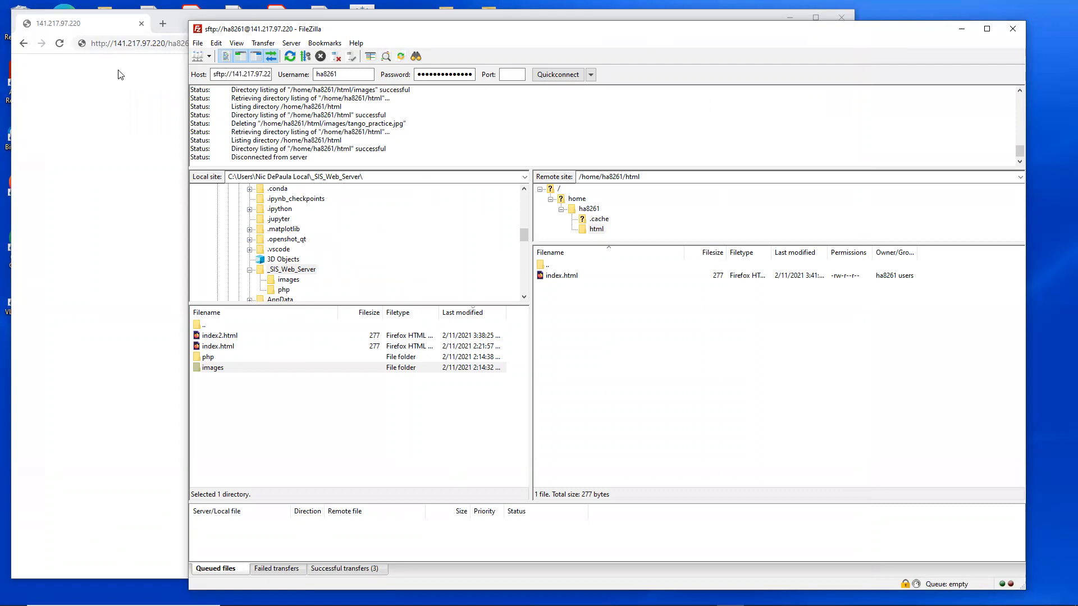
pyautogui.click(129, 32)
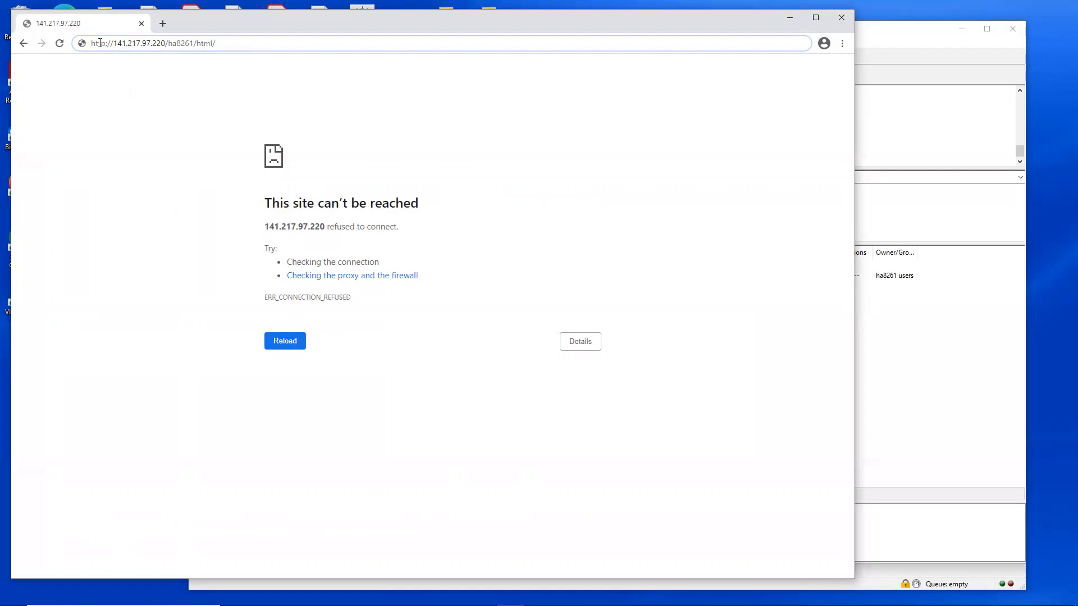
pyautogui.moveTo(166, 43); pyautogui.dragTo(112, 44)
pyautogui.moveTo(194, 44); pyautogui.dragTo(170, 45)
pyautogui.click(224, 43)
pyautogui.moveTo(211, 44); pyautogui.dragTo(203, 43)
pyautogui.click(228, 49)
pyautogui.moveTo(173, 49); pyautogui.dragTo(116, 51)
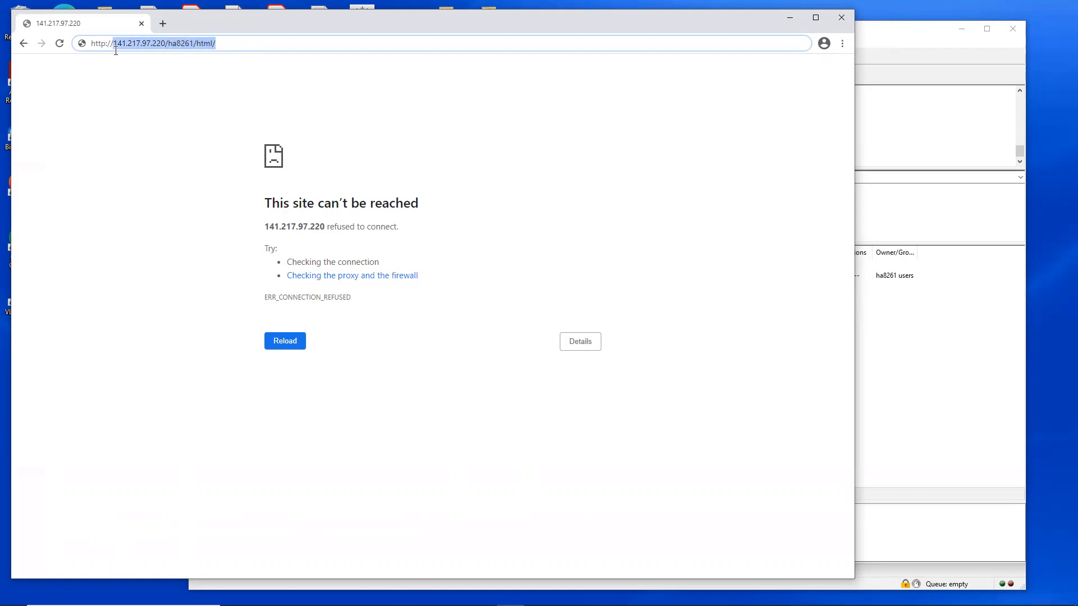
pyautogui.click(248, 45)
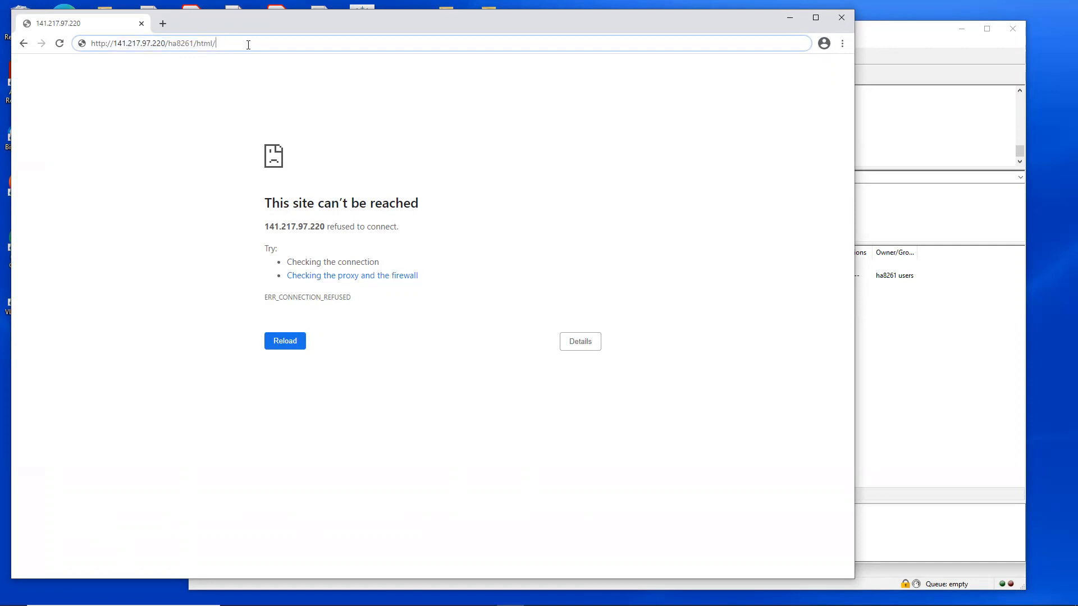
pyautogui.write('index.h')
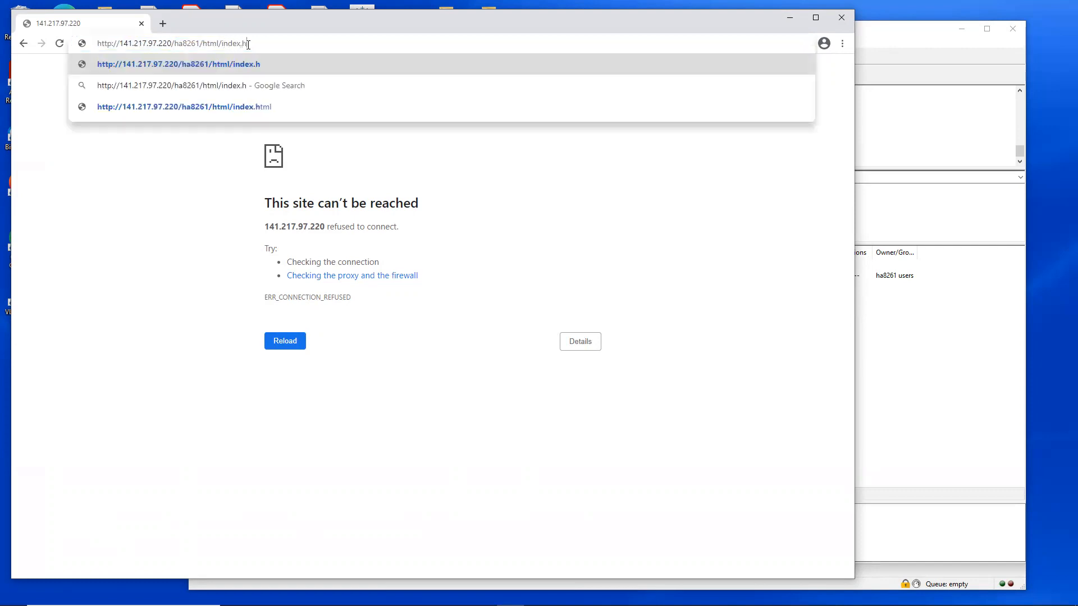
pyautogui.write('tml')
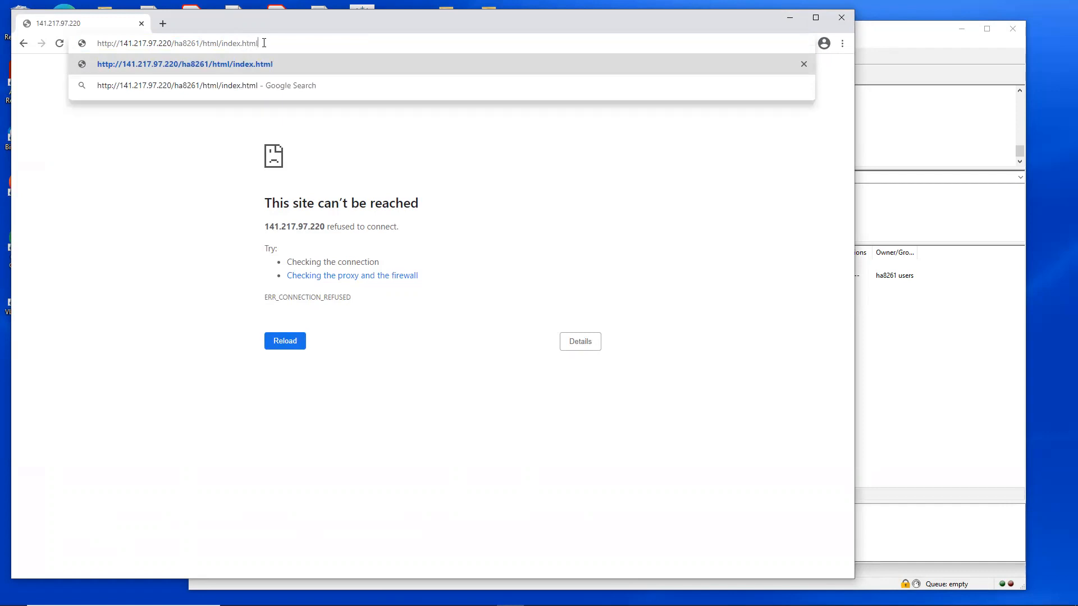
pyautogui.moveTo(261, 43)
pyautogui.mouseDown()
pyautogui.moveTo(222, 42)
pyautogui.moveTo(263, 40)
pyautogui.mouseUp()
pyautogui.press('BackSpace')
pyautogui.press('BackSpace')
pyautogui.press('BackSpace')
pyautogui.press('BackSpace')
pyautogui.press('BackSpace')
pyautogui.press('BackSpace')
pyautogui.press('BackSpace')
pyautogui.press('BackSpace')
pyautogui.press('BackSpace')
pyautogui.press('BackSpace')
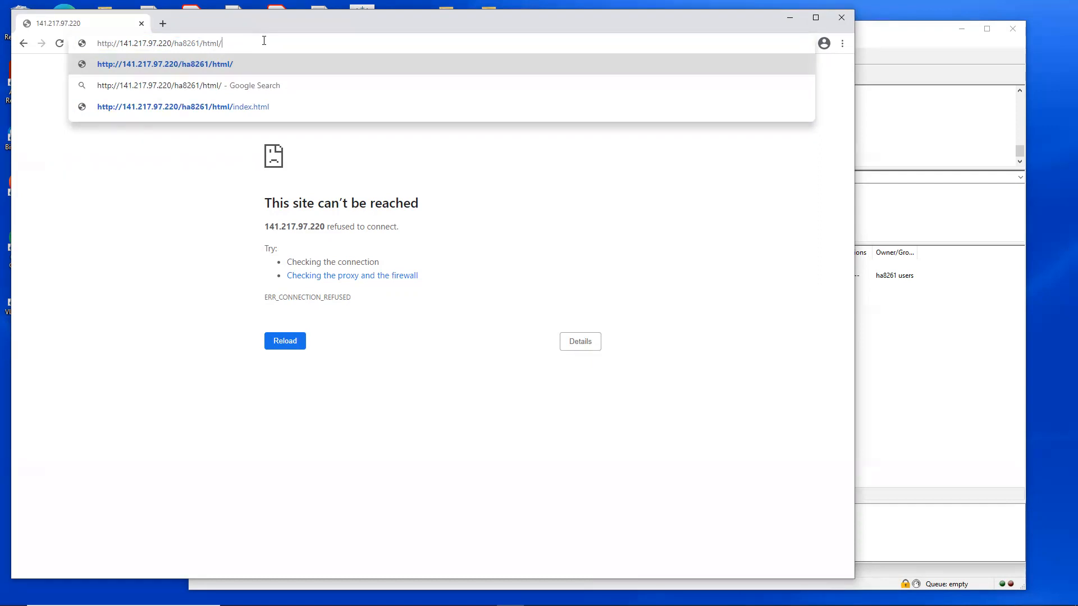
pyautogui.write('index.html')
pyautogui.press('BackSpace')
pyautogui.press('BackSpace')
pyautogui.press('BackSpace')
pyautogui.press('BackSpace')
pyautogui.press('BackSpace')
pyautogui.press('BackSpace')
pyautogui.press('BackSpace')
pyautogui.press('BackSpace')
pyautogui.press('BackSpace')
pyautogui.press('BackSpace')
pyautogui.write('mainpagefile.htl')
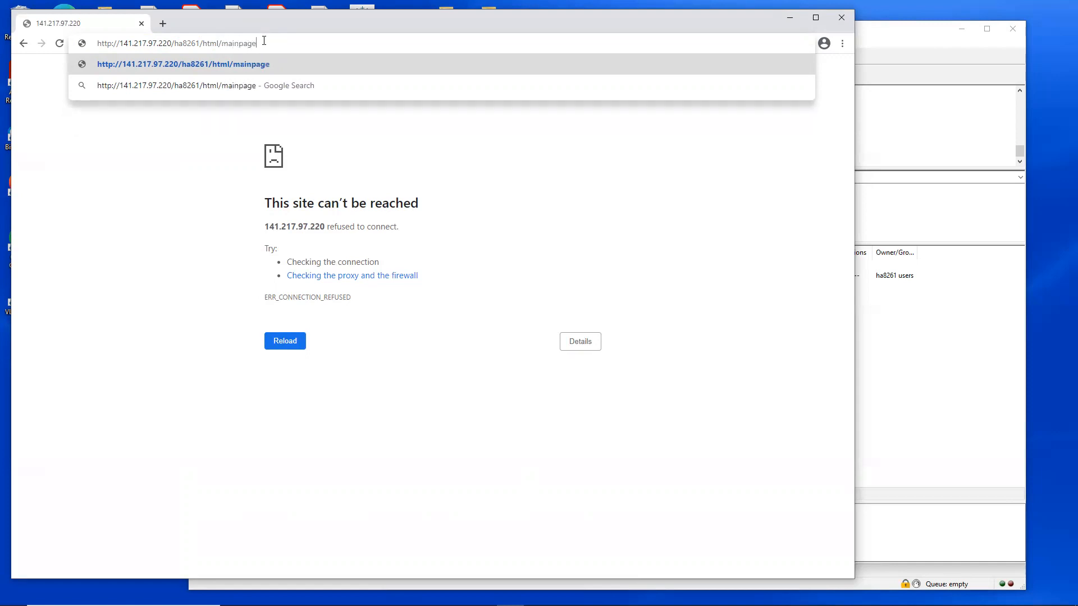
# Step: Complete the web address with the file name index.html after the html folder, load the homepage and reload it
pyautogui.press('BackSpace')
pyautogui.press('BackSpace')
pyautogui.press('BackSpace')
pyautogui.press('BackSpace')
pyautogui.press('BackSpace')
pyautogui.press('BackSpace')
pyautogui.press('BackSpace')
pyautogui.press('BackSpace')
pyautogui.press('BackSpace')
pyautogui.press('BackSpace')
pyautogui.press('BackSpace')
pyautogui.press('BackSpace')
pyautogui.press('BackSpace')
pyautogui.press('BackSpace')
pyautogui.press('BackSpace')
pyautogui.press('BackSpace')
pyautogui.write('index')
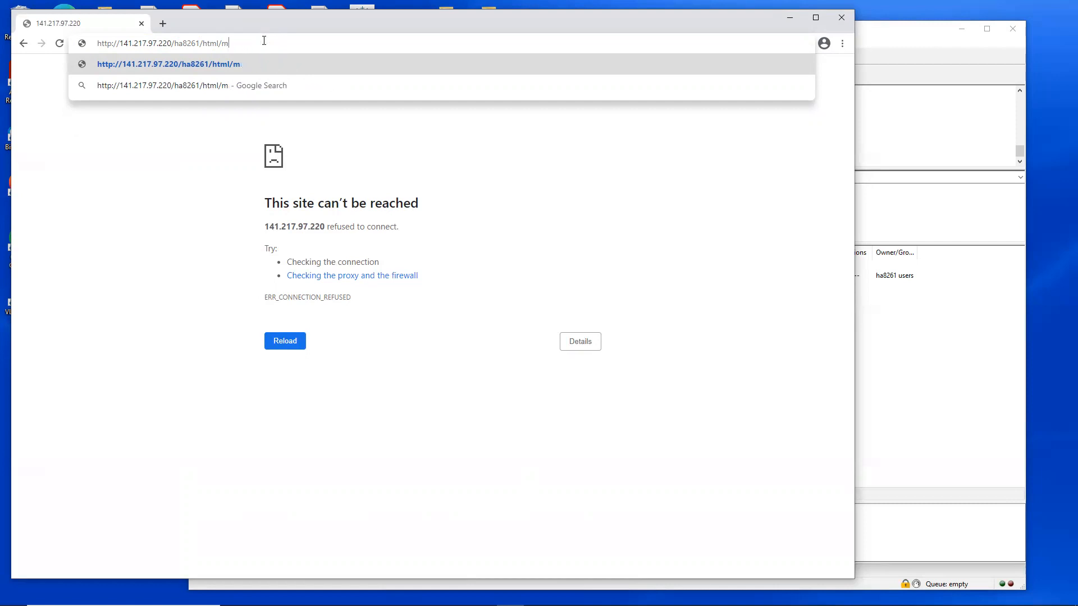
pyautogui.write('.html')
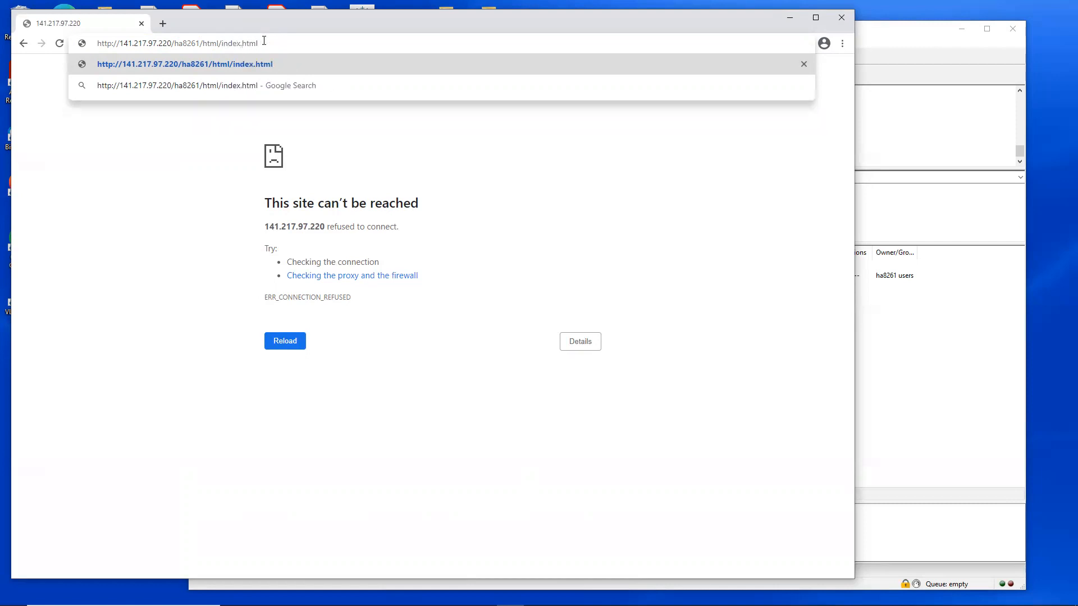
pyautogui.press('Return')
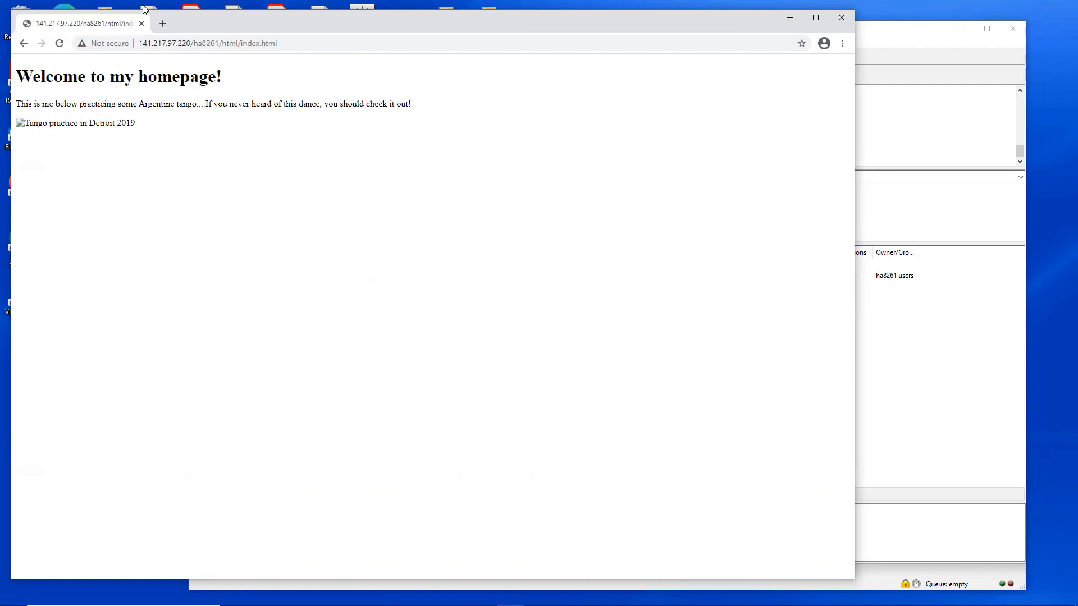
pyautogui.click(59, 43)
pyautogui.click(155, 82)
# Step: Switch to FileZilla and upload the local images folder to the remote html folder
pyautogui.click(868, 37)
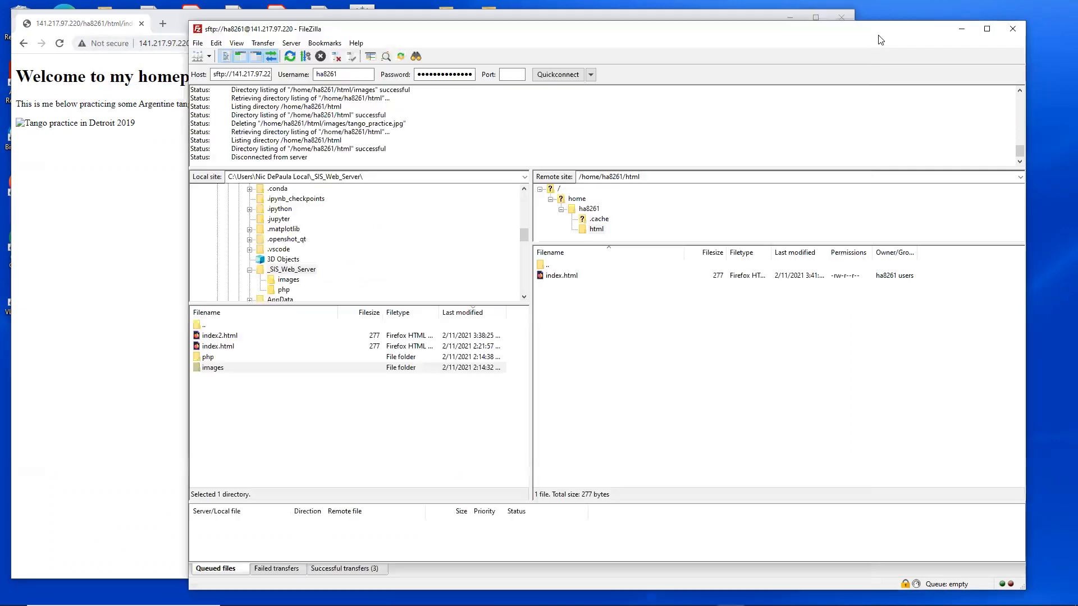
pyautogui.click(561, 278)
pyautogui.click(593, 339)
pyautogui.rightClick(219, 369)
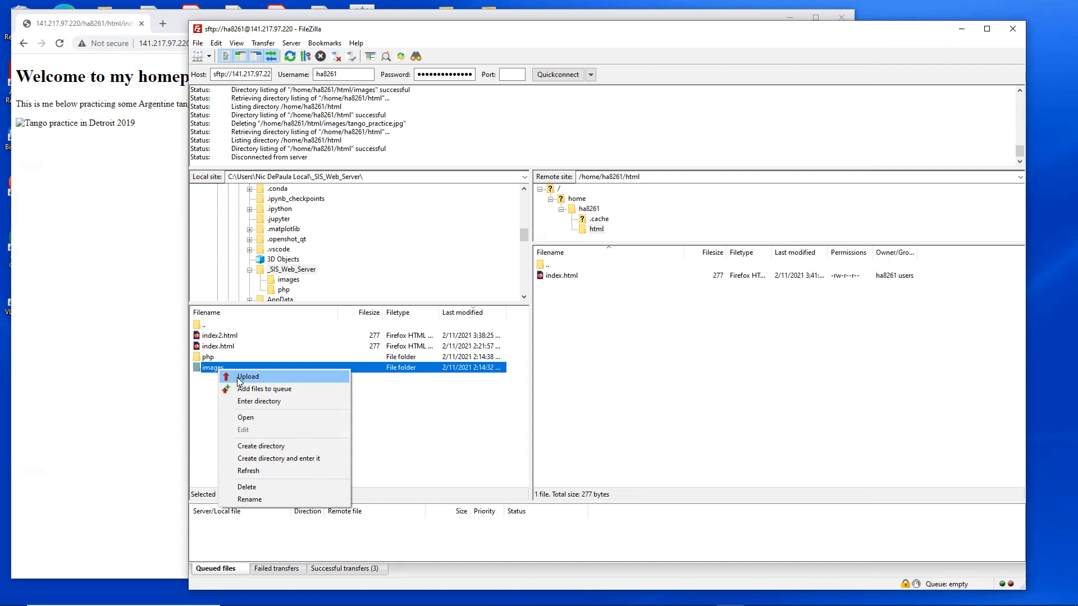
pyautogui.click(240, 382)
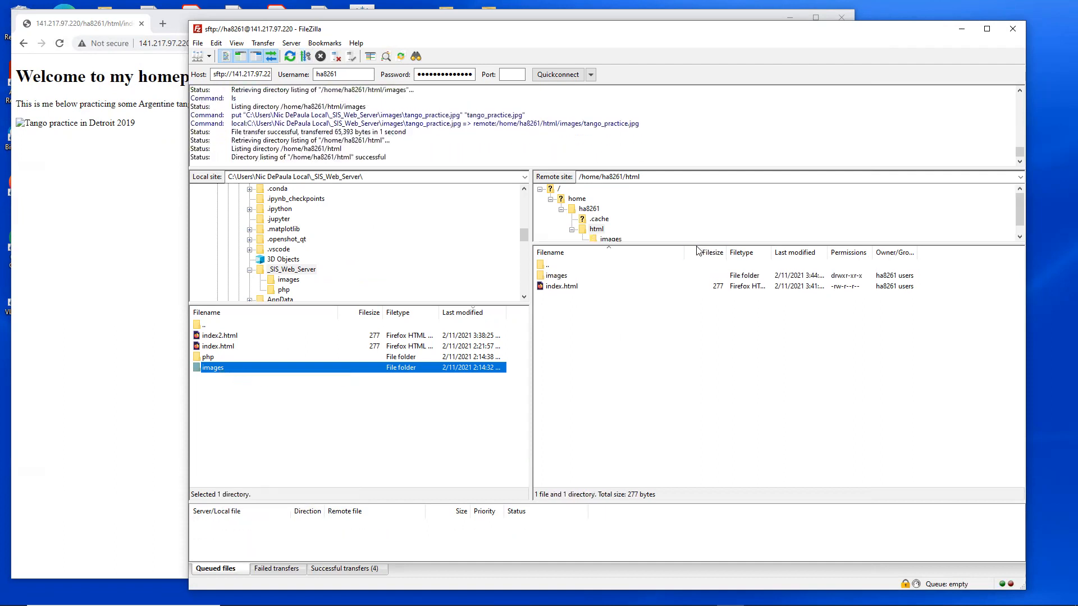
# Step: Open the uploaded images folder on the remote site to check its contents, and return to the html folder
pyautogui.click(632, 331)
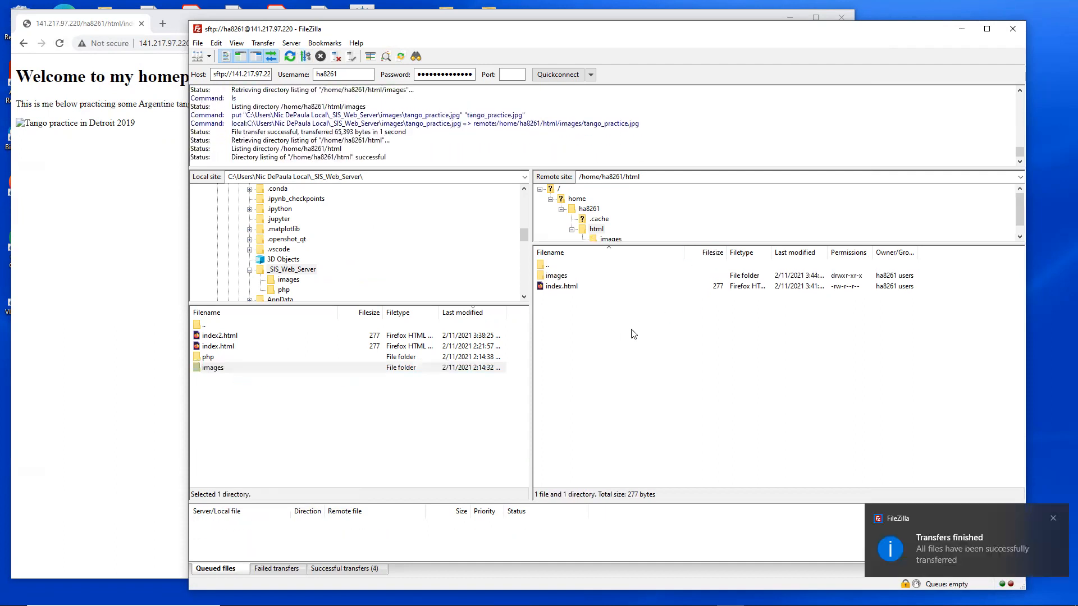
pyautogui.doubleClick(557, 276)
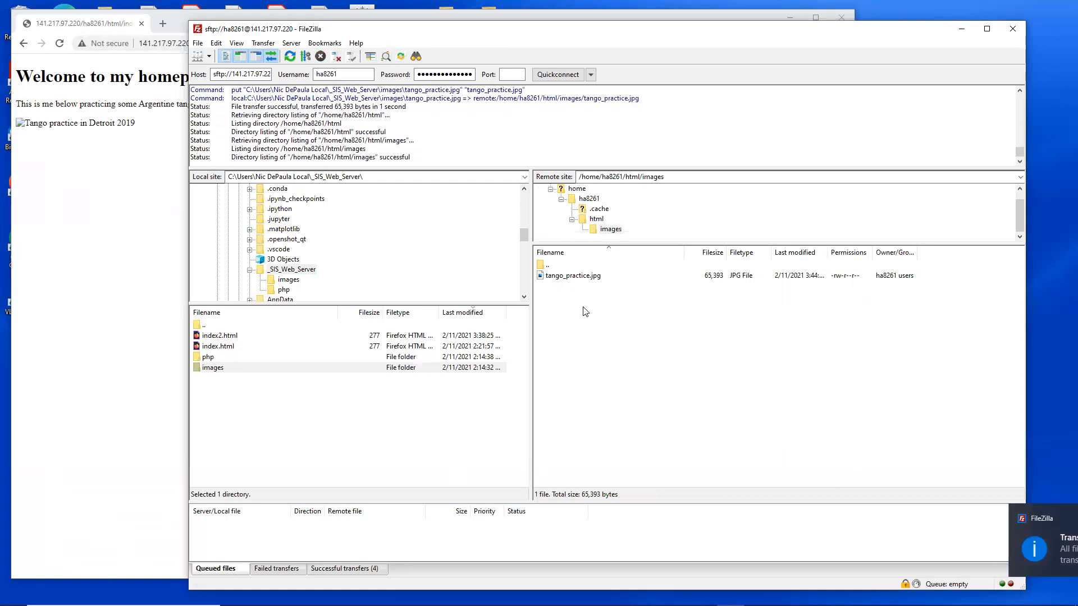
pyautogui.click(597, 219)
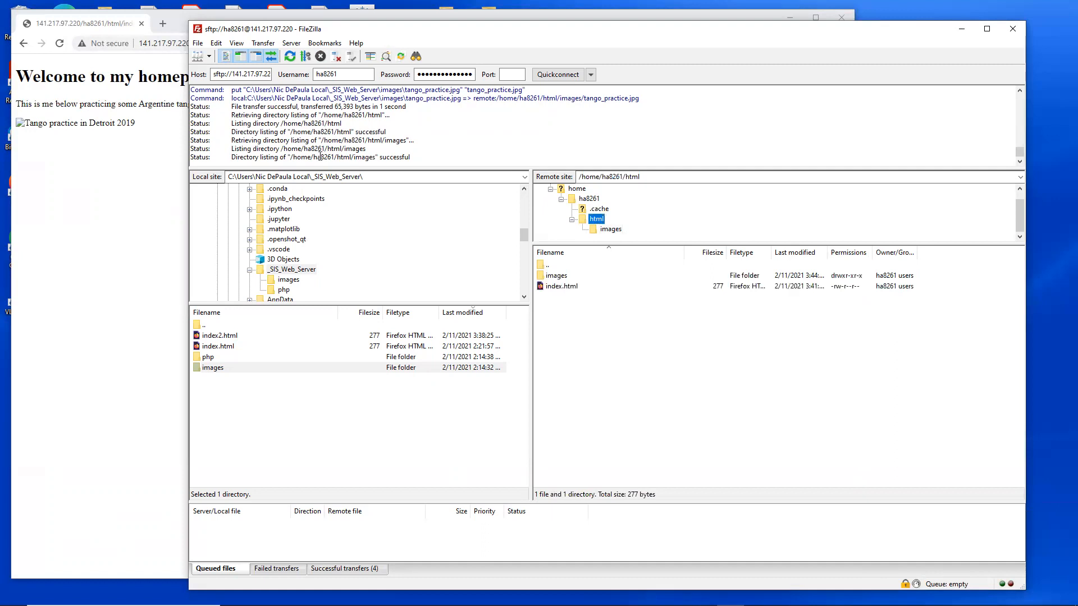
# Step: Switch to Chrome and reload index.html to check the homepage's tango image, and return to FileZilla
pyautogui.click(109, 253)
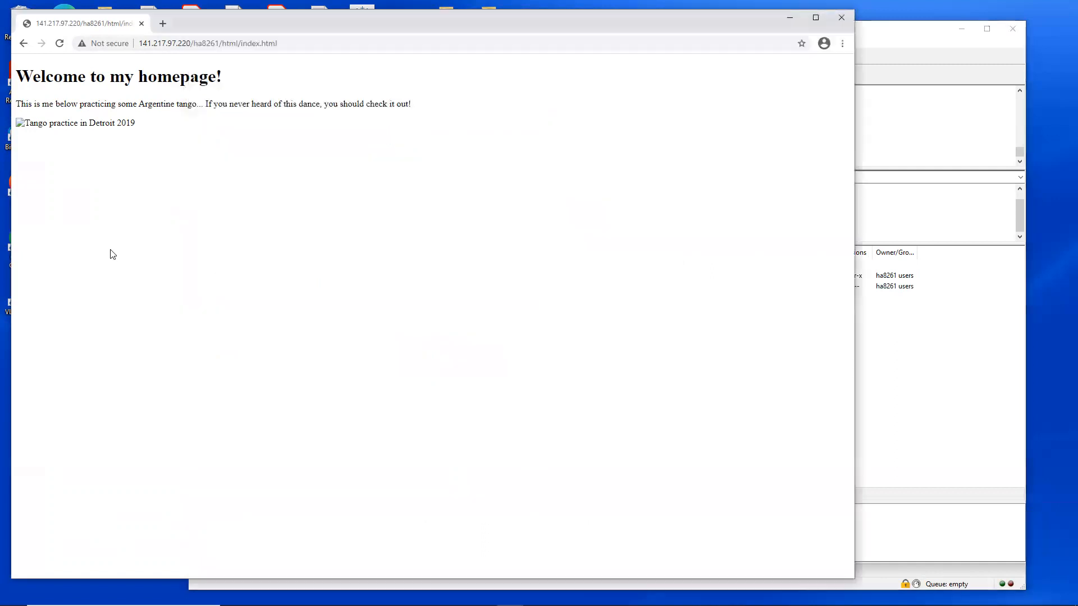
pyautogui.click(60, 44)
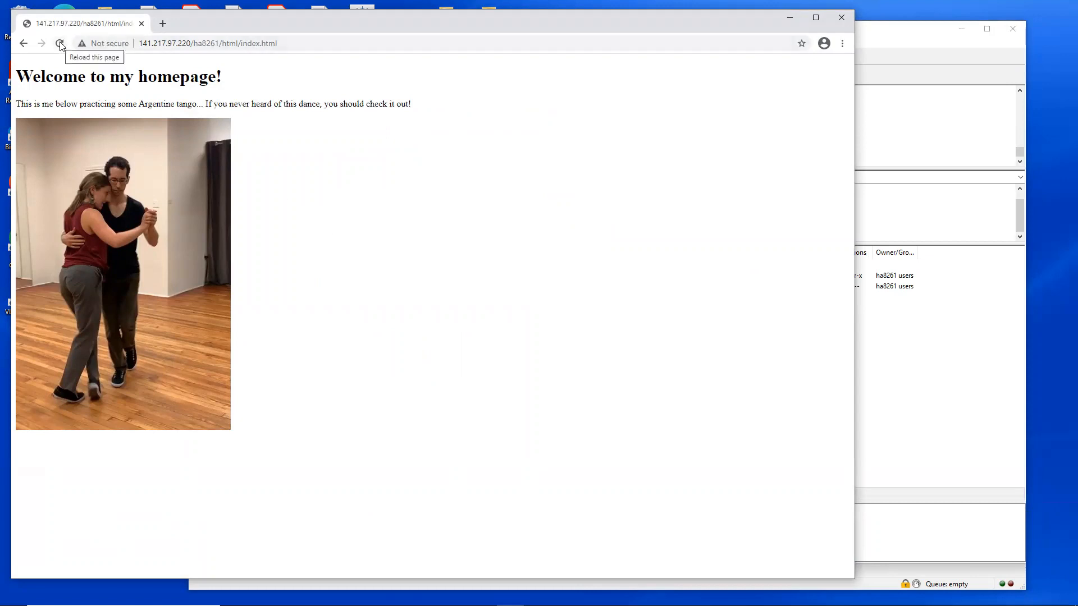
pyautogui.click(371, 44)
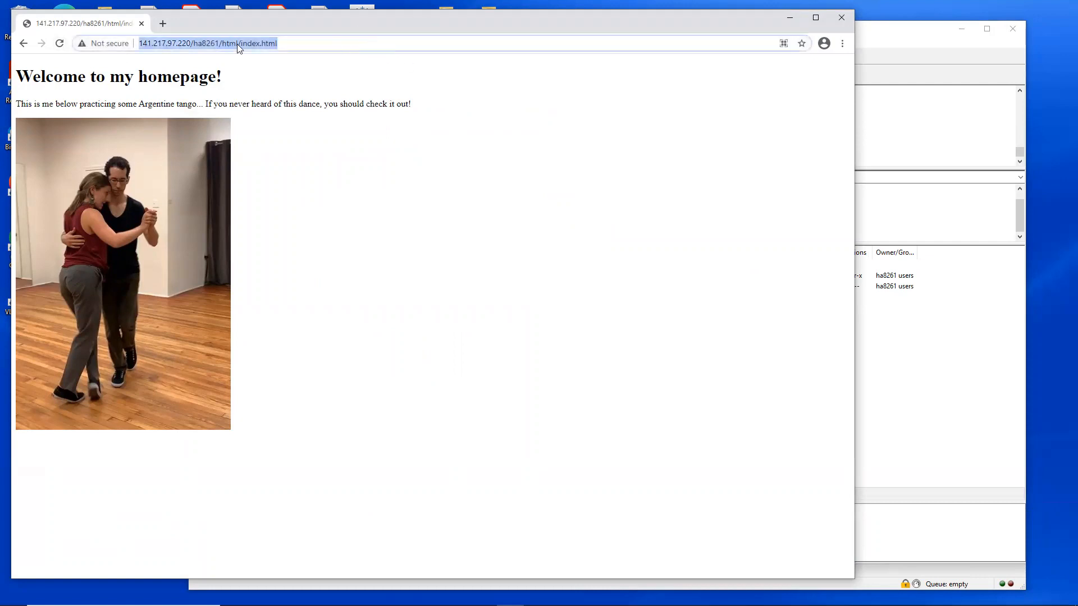
pyautogui.click(59, 44)
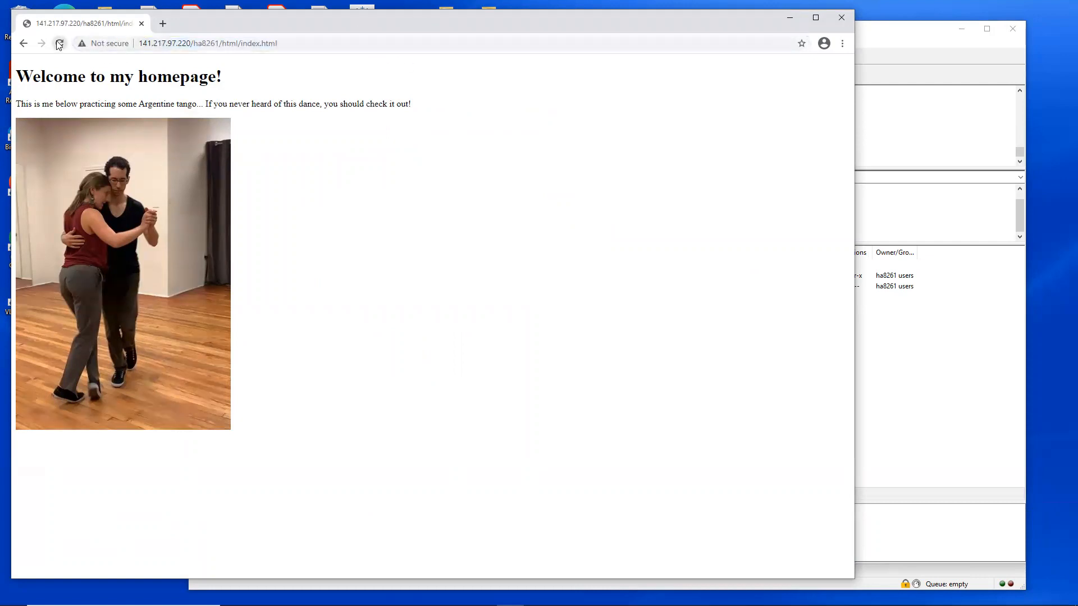
pyautogui.click(910, 34)
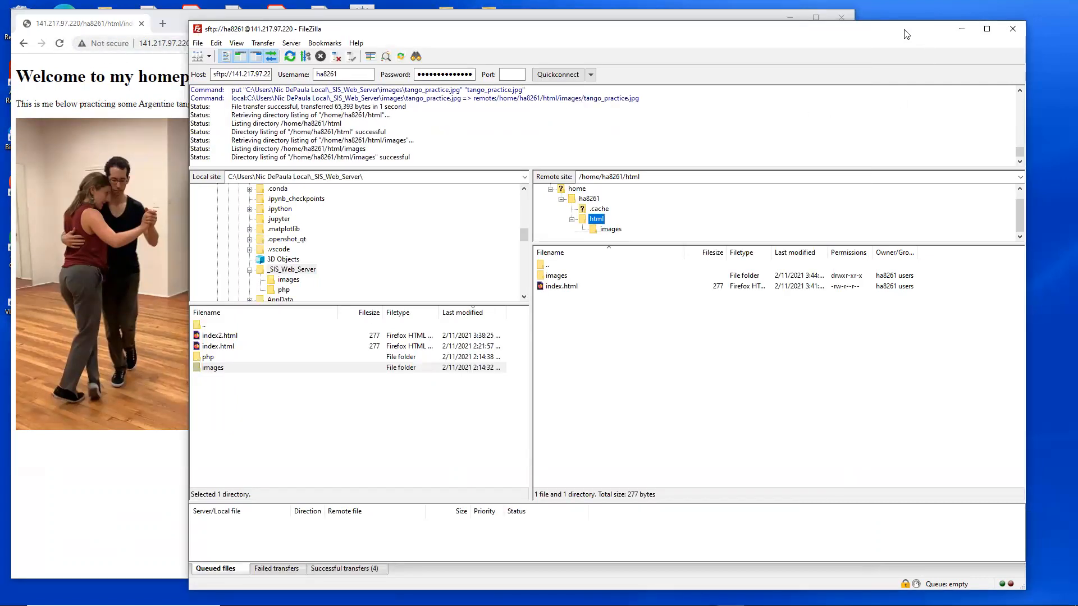